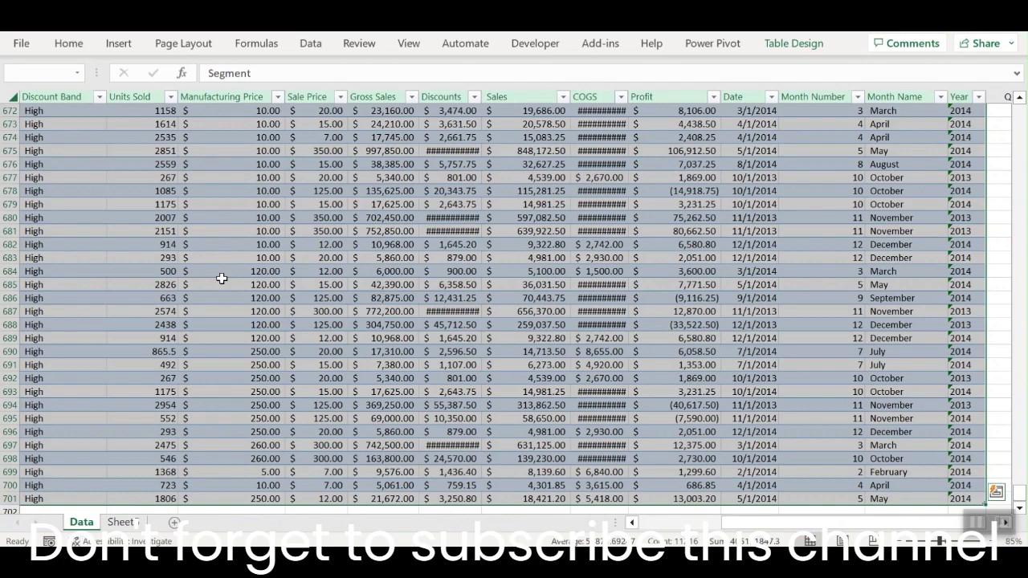
Check the extent of the data table by selecting from cell A1 to its last cell, and return to A1
{"action": "key", "text": "ctrl+Home"}
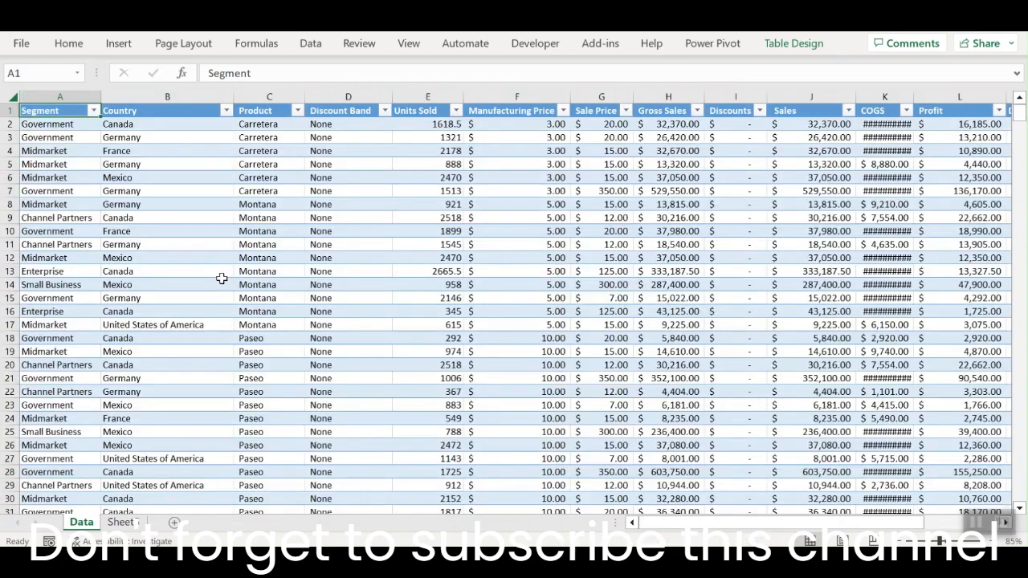
{"action": "key", "text": "ctrl+shift+End"}
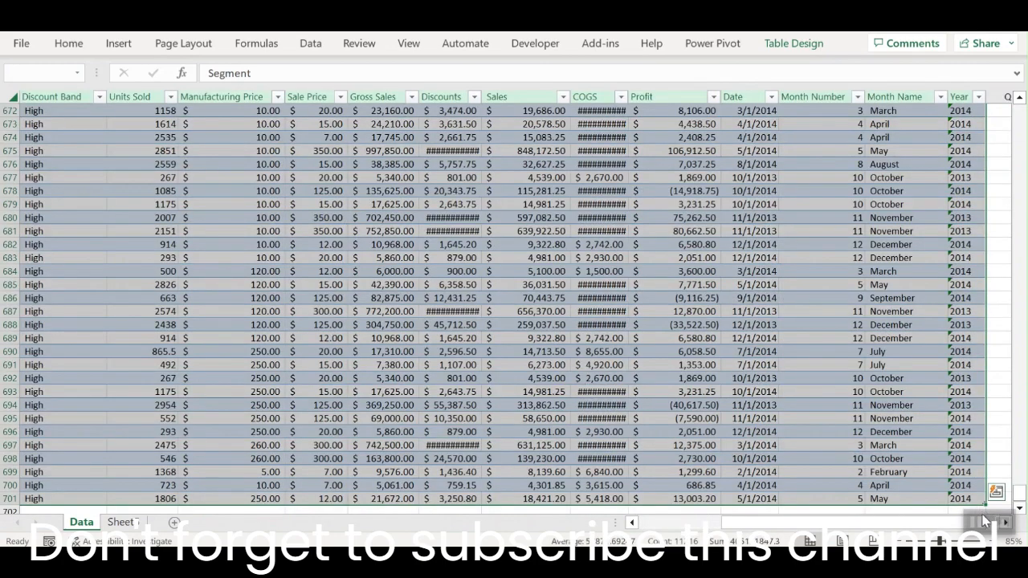
{"action": "key", "text": "ctrl+Home"}
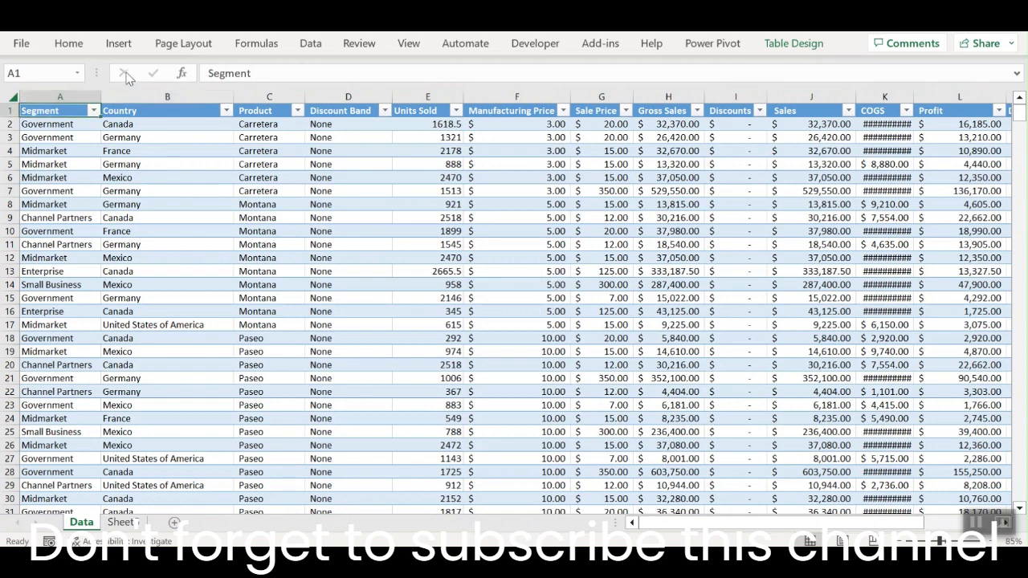
{"action": "left_click", "coordinate": [121, 48]}
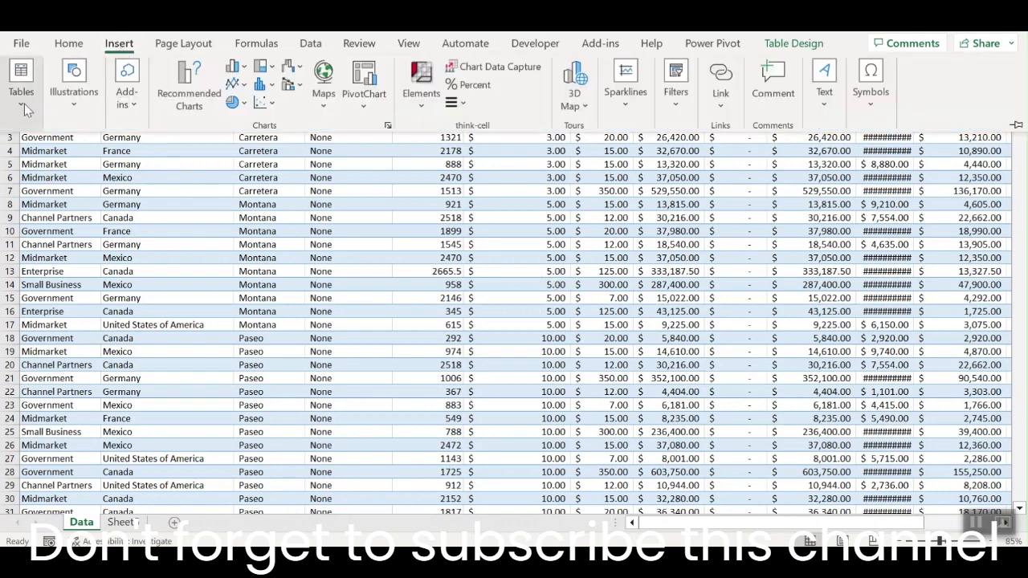
{"action": "left_click", "coordinate": [23, 103]}
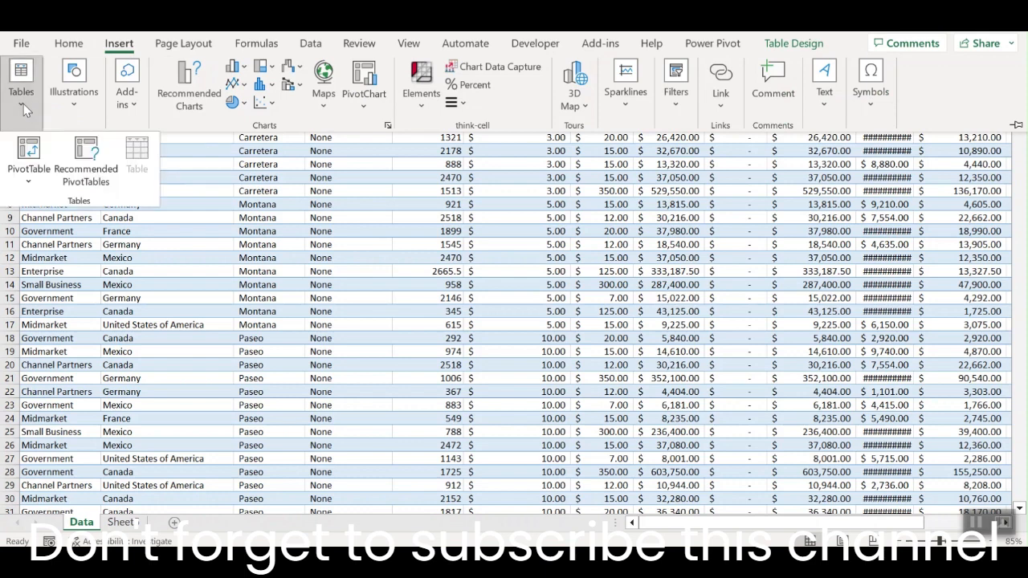
{"action": "left_click", "coordinate": [31, 180]}
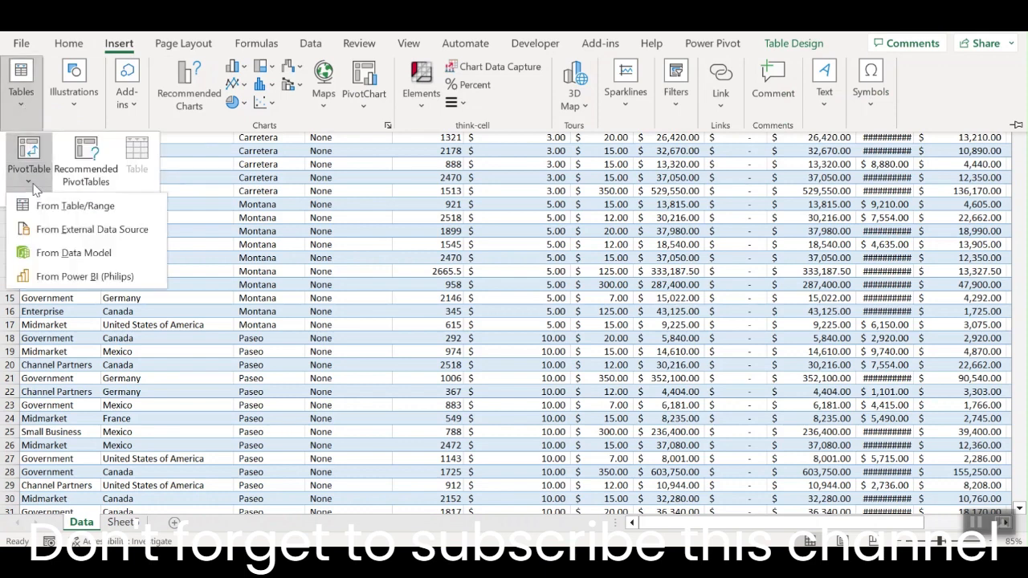
{"action": "left_click", "coordinate": [75, 205]}
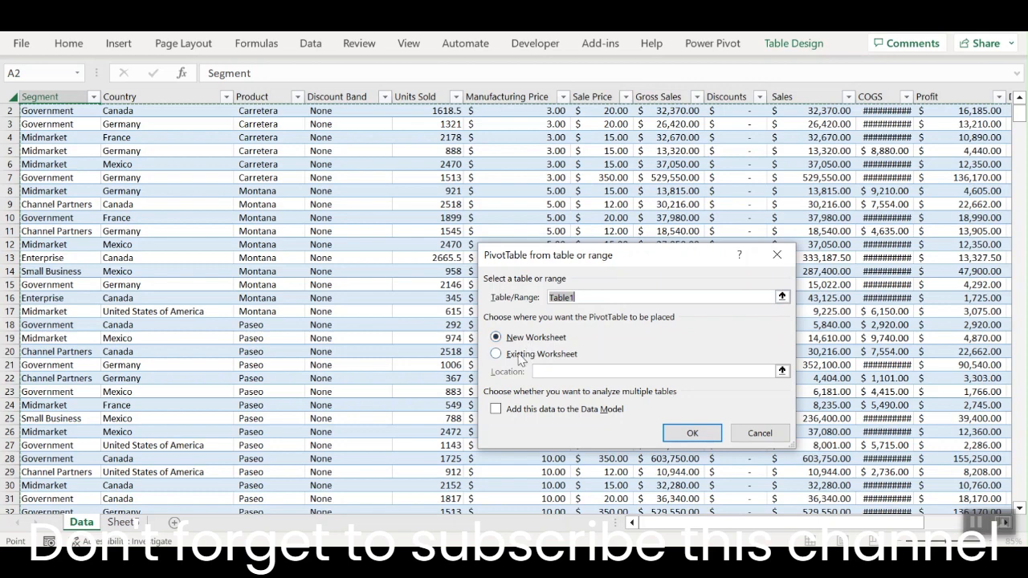
{"action": "left_click", "coordinate": [758, 434]}
{"action": "scroll", "coordinate": [387, 241], "scroll_direction": "up", "scroll_amount": 1}
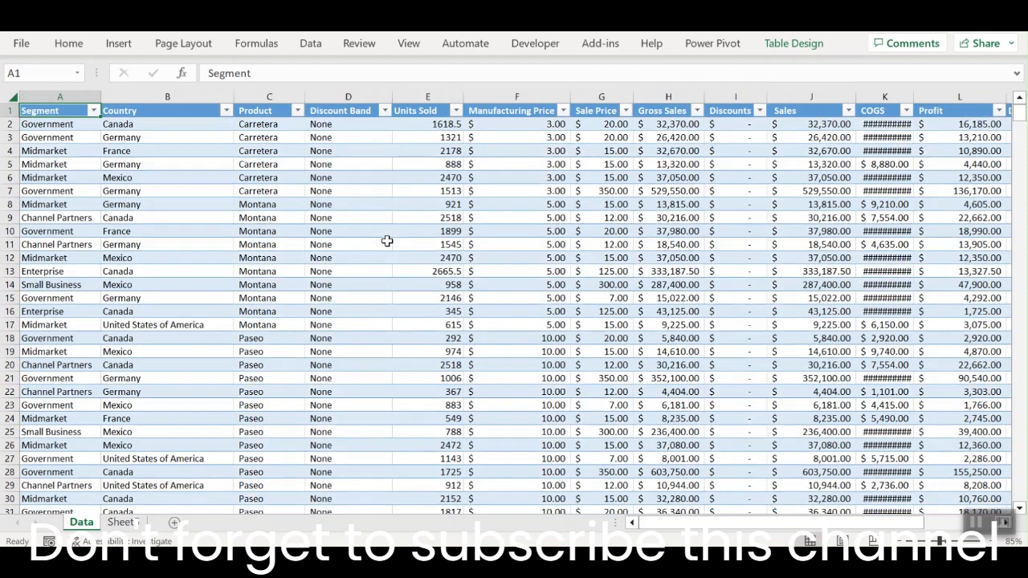
Insert the recommended PivotTable "Sum of Profit by Country" from the data table
{"action": "left_click", "coordinate": [124, 49]}
{"action": "left_click", "coordinate": [29, 107]}
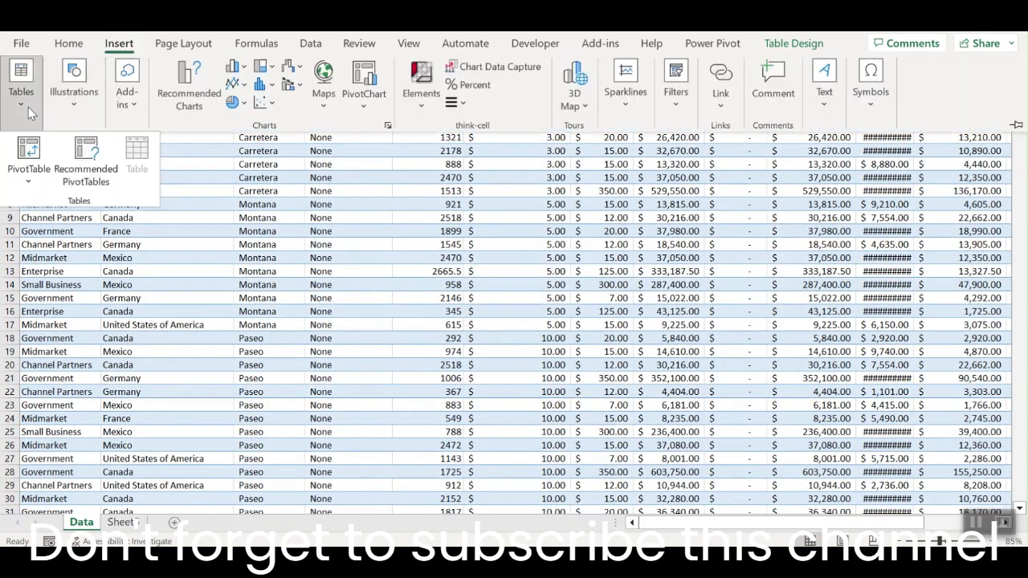
{"action": "left_click", "coordinate": [86, 156]}
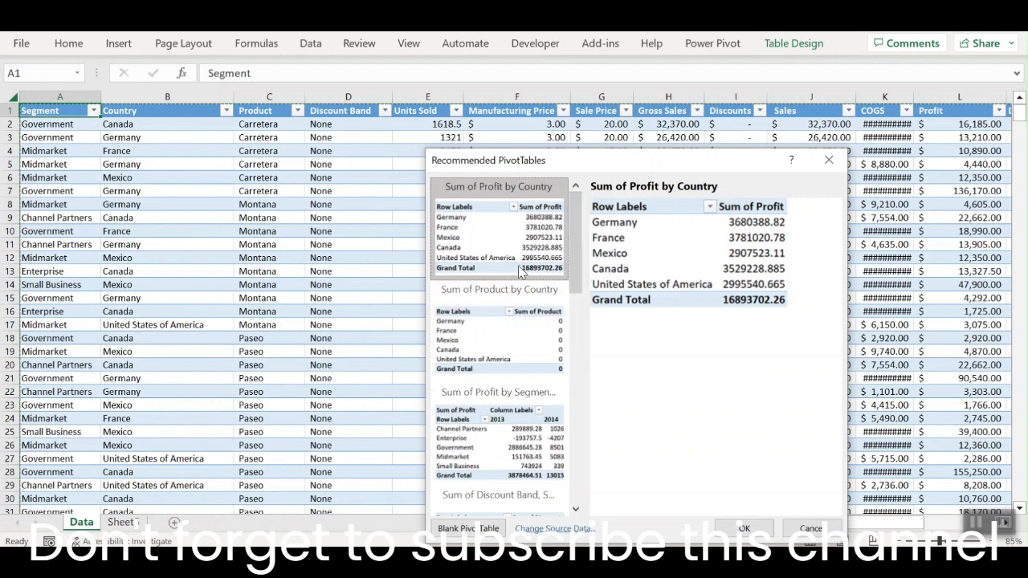
{"action": "left_click", "coordinate": [743, 529]}
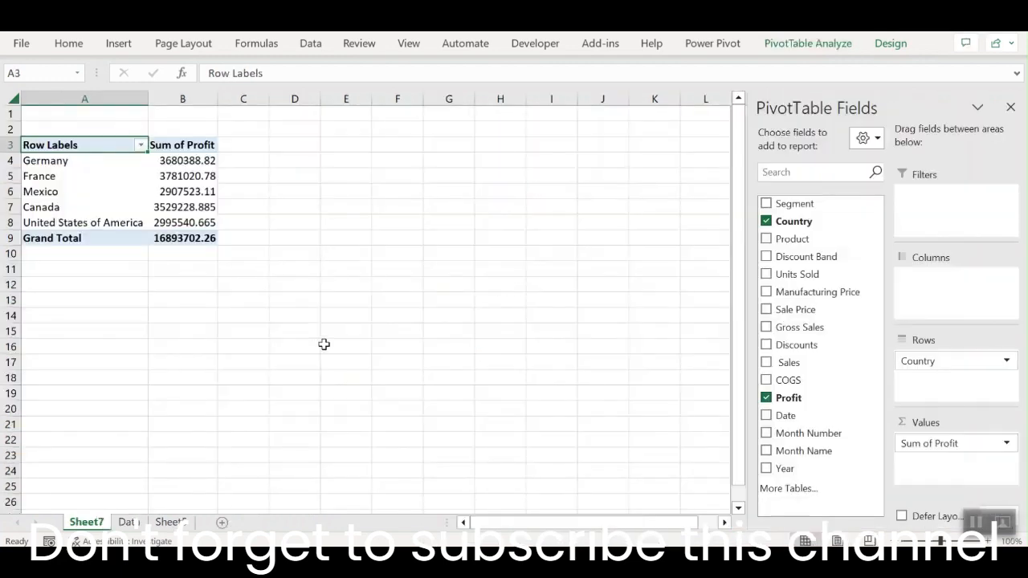
{"action": "left_click", "coordinate": [980, 526]}
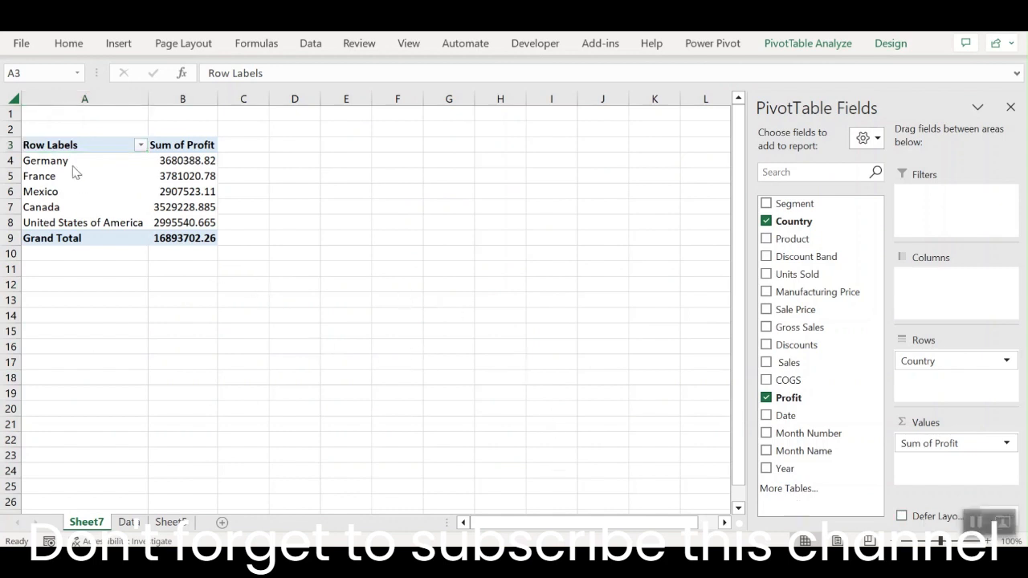
{"action": "left_click", "coordinate": [90, 145]}
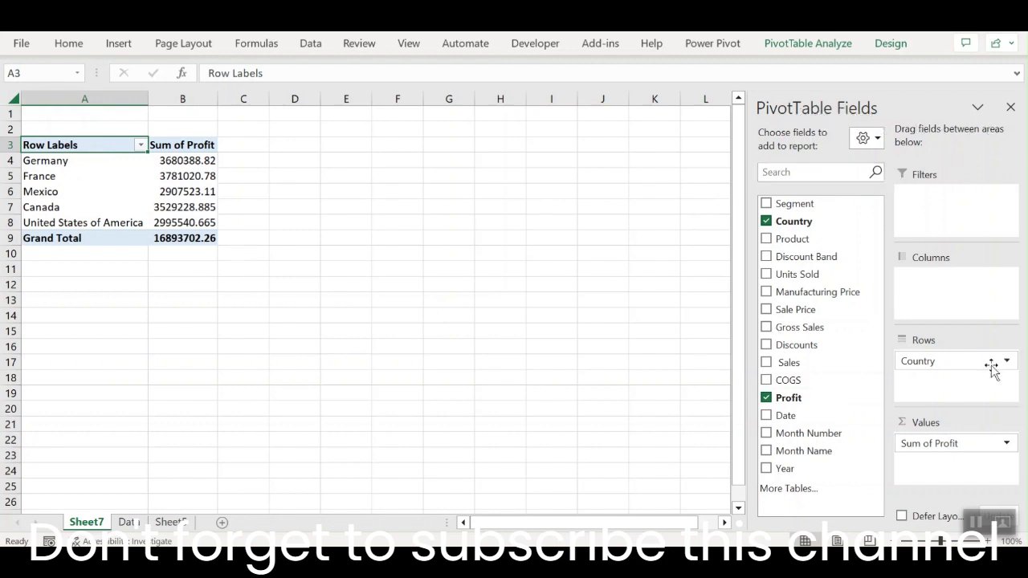
Change the PivotTable field list layout to Fields Section and Areas Section Stacked
{"action": "left_click", "coordinate": [875, 144]}
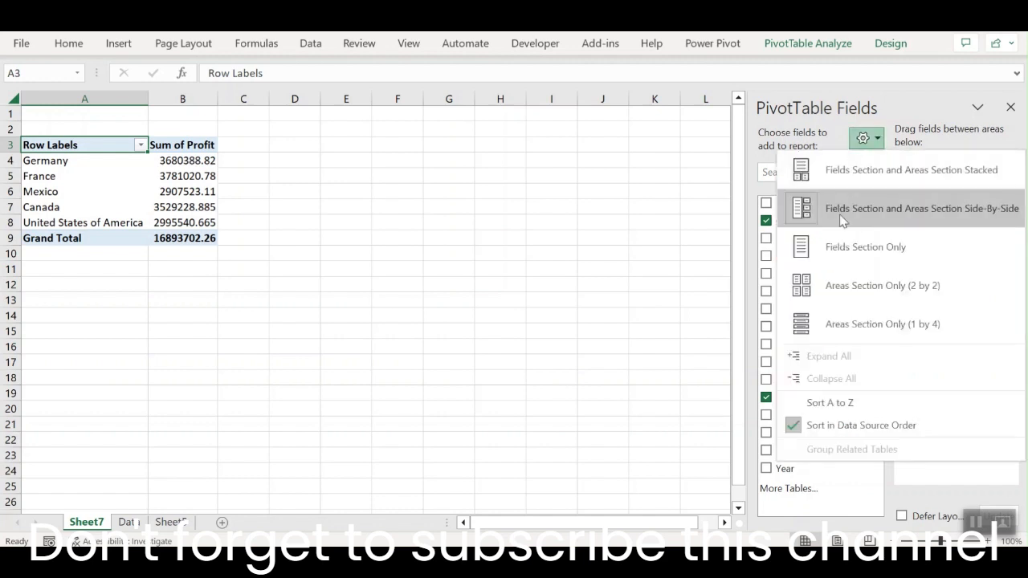
{"action": "left_click", "coordinate": [873, 167]}
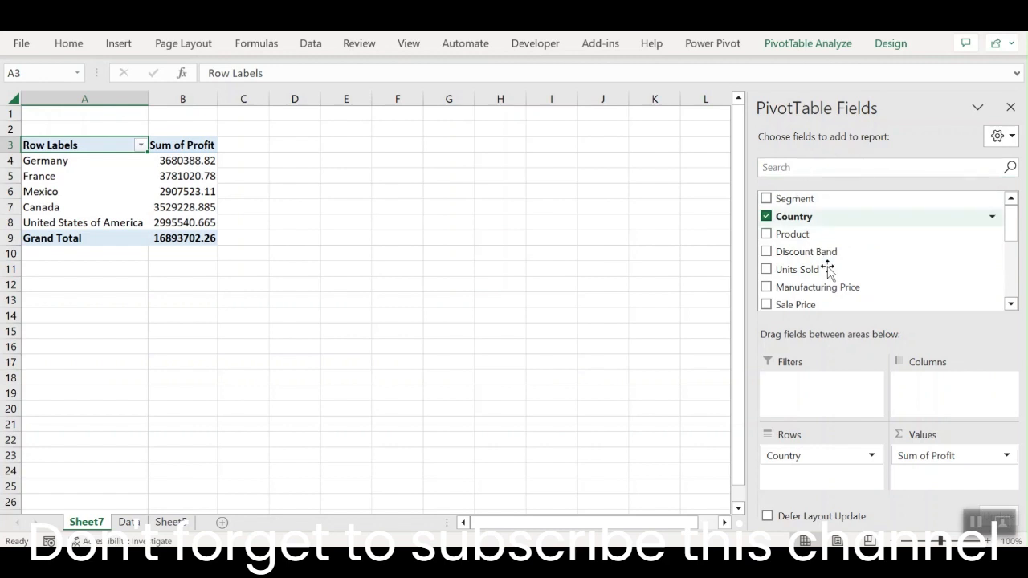
{"action": "mouse_move", "coordinate": [1012, 230]}
{"action": "left_mouse_down"}
{"action": "mouse_move", "coordinate": [1017, 264]}
{"action": "mouse_move", "coordinate": [1015, 225]}
{"action": "left_mouse_up"}
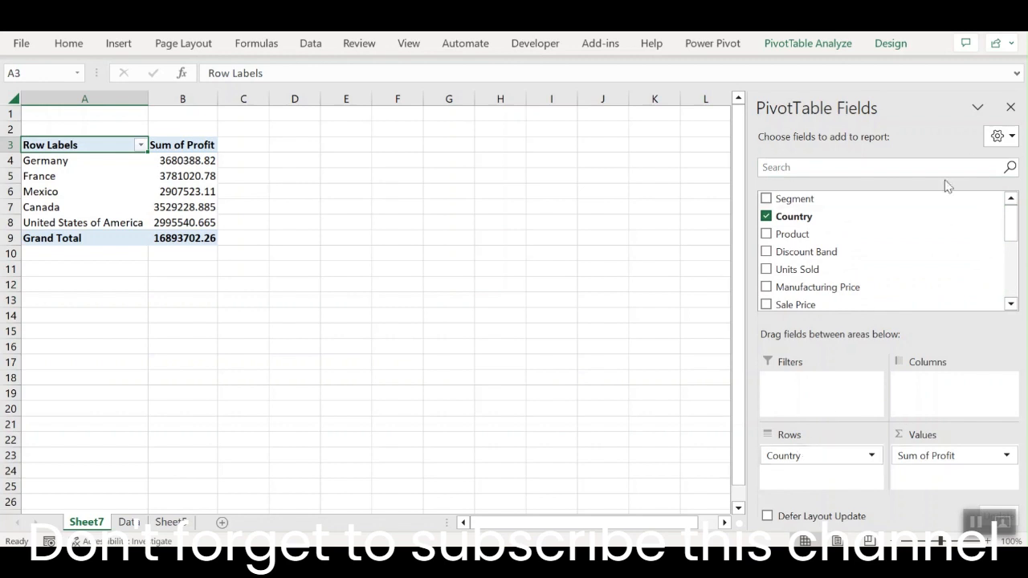
Set the PivotTable field list layout back to Fields Section and Areas Section Side-By-Side
{"action": "left_click", "coordinate": [1010, 138]}
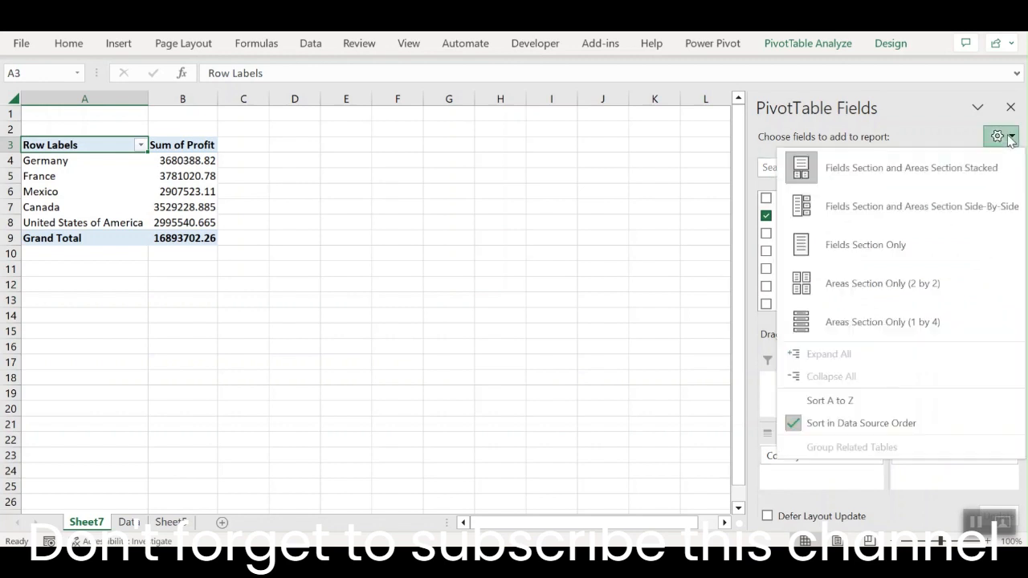
{"action": "left_click", "coordinate": [829, 208]}
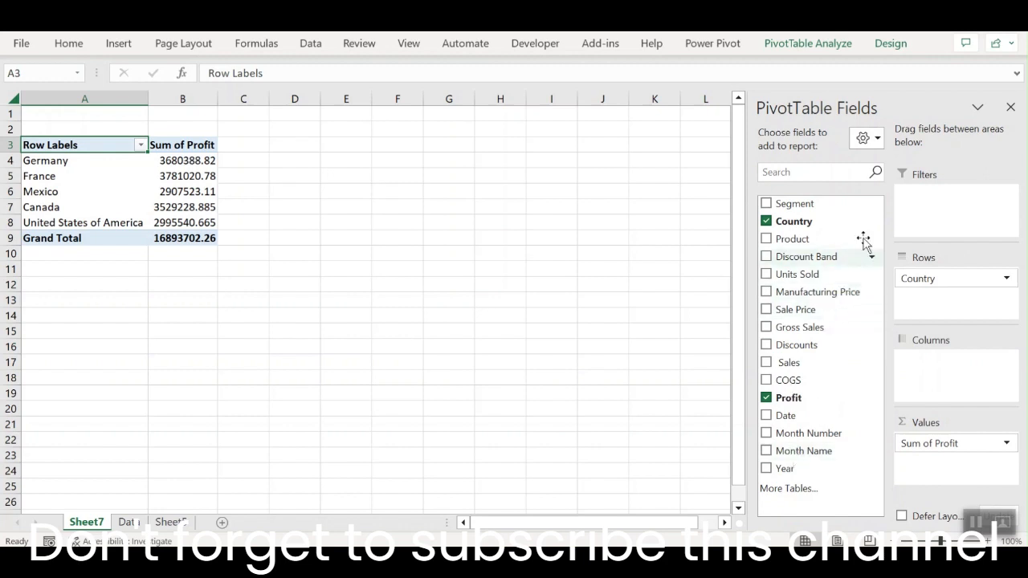
{"action": "left_click", "coordinate": [879, 138]}
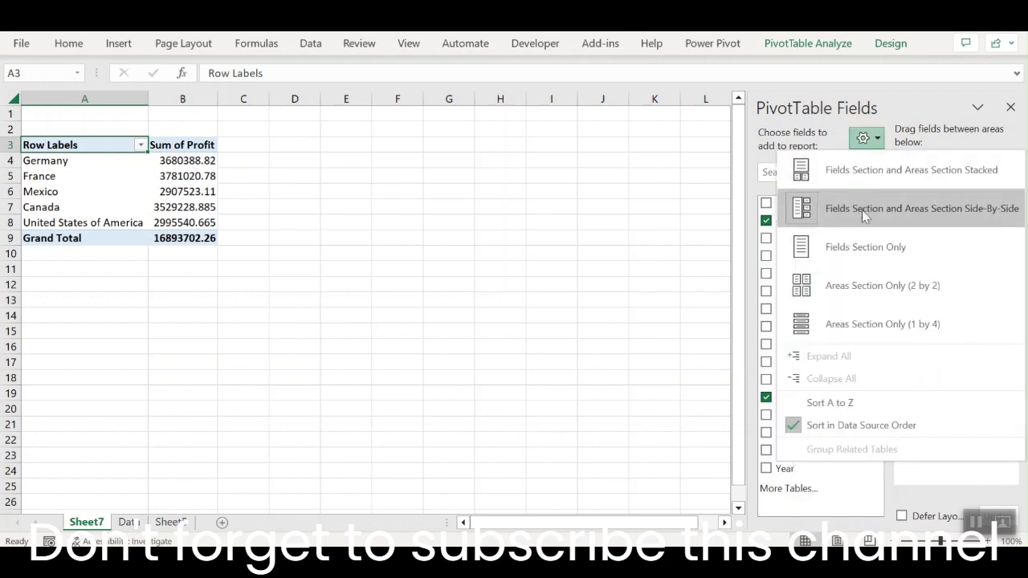
{"action": "left_click", "coordinate": [677, 228]}
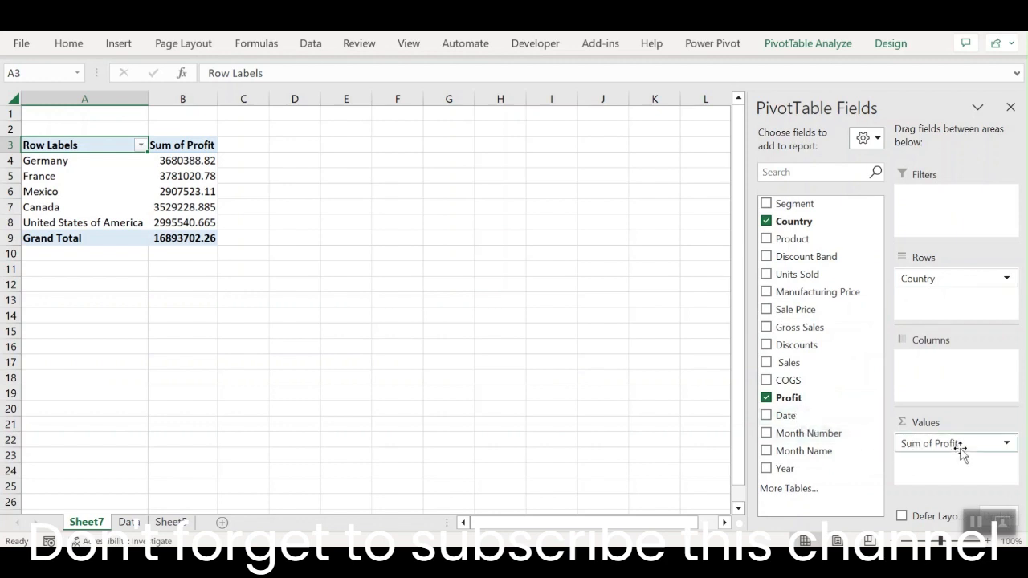
Summarize the Profit value field by Average instead of Sum and inspect Germany's value
{"action": "left_click", "coordinate": [1006, 445]}
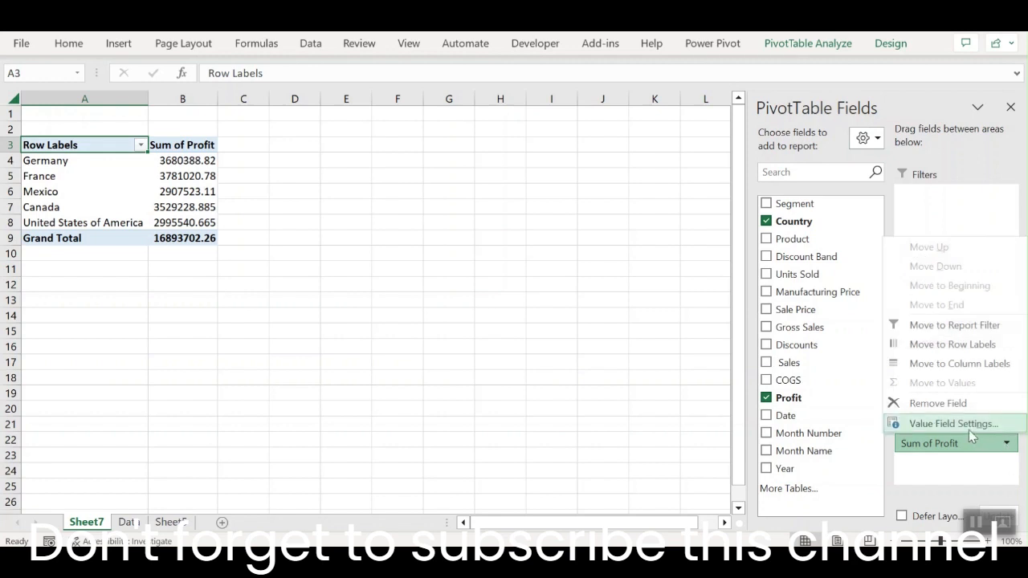
{"action": "left_click", "coordinate": [968, 430]}
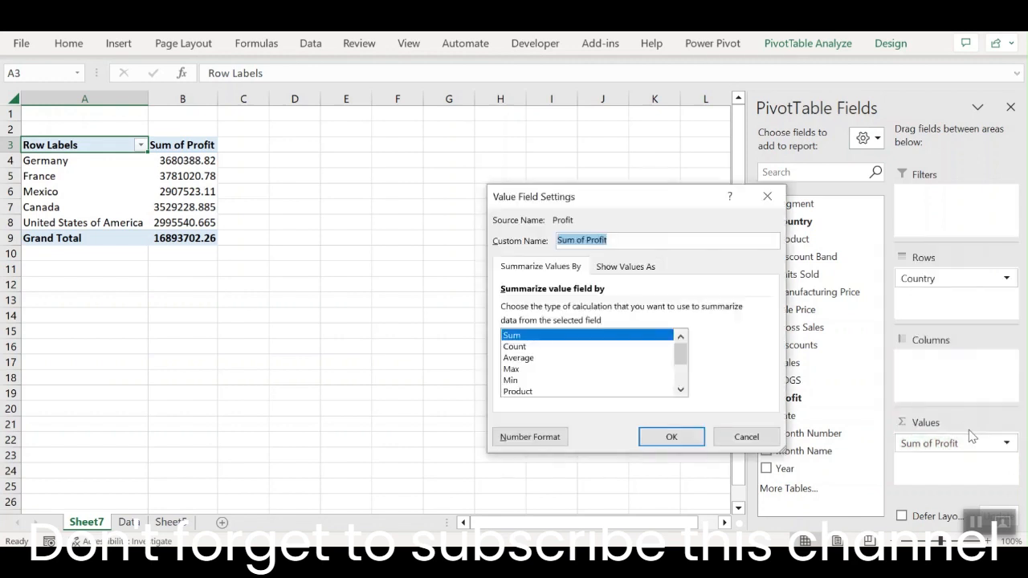
{"action": "left_click", "coordinate": [516, 359]}
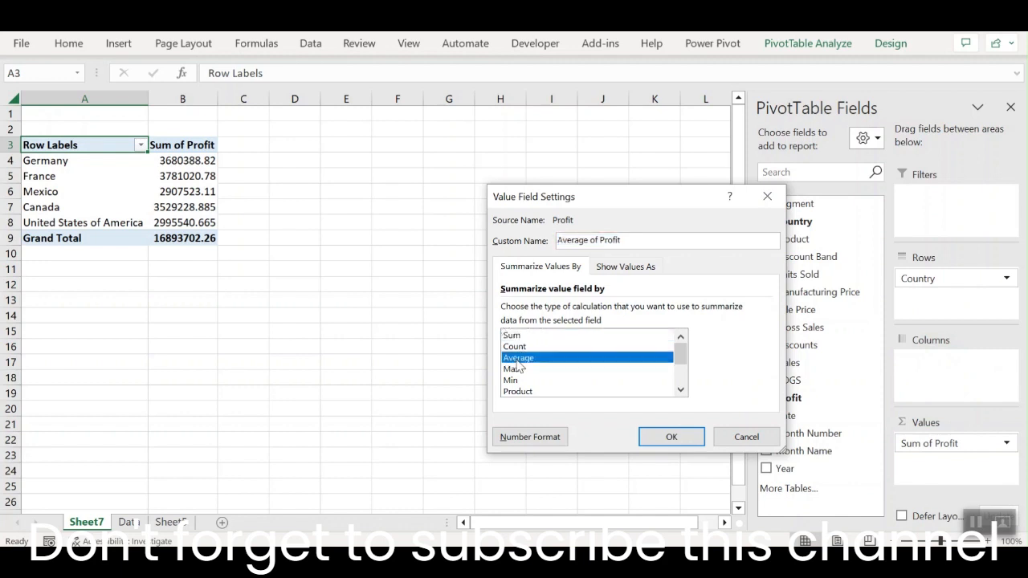
{"action": "left_click", "coordinate": [672, 437]}
{"action": "left_click", "coordinate": [212, 161]}
{"action": "left_click", "coordinate": [108, 160]}
{"action": "left_click", "coordinate": [207, 160]}
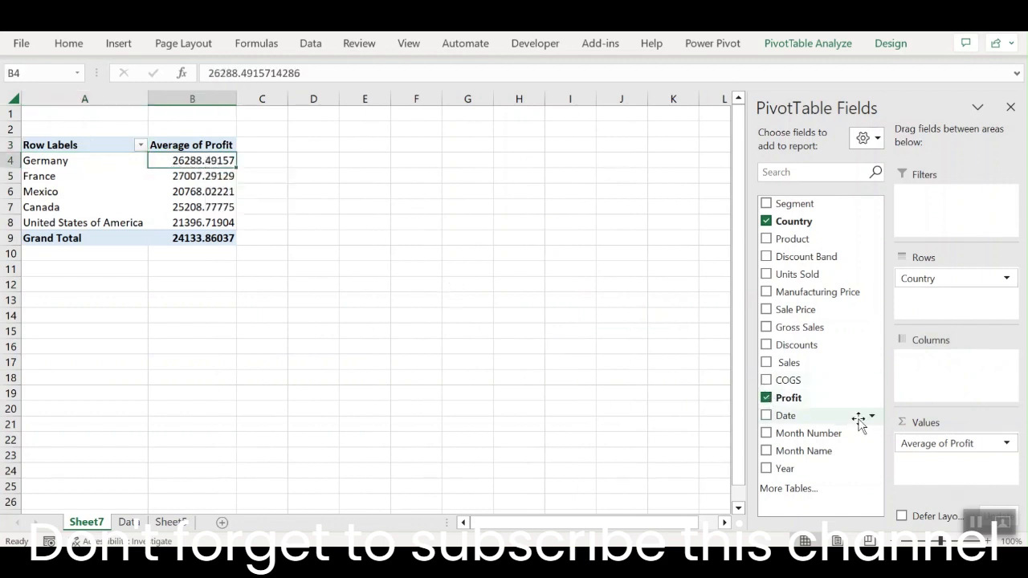
Switch the Profit value field's summary calculation back to Sum
{"action": "left_click", "coordinate": [1006, 444]}
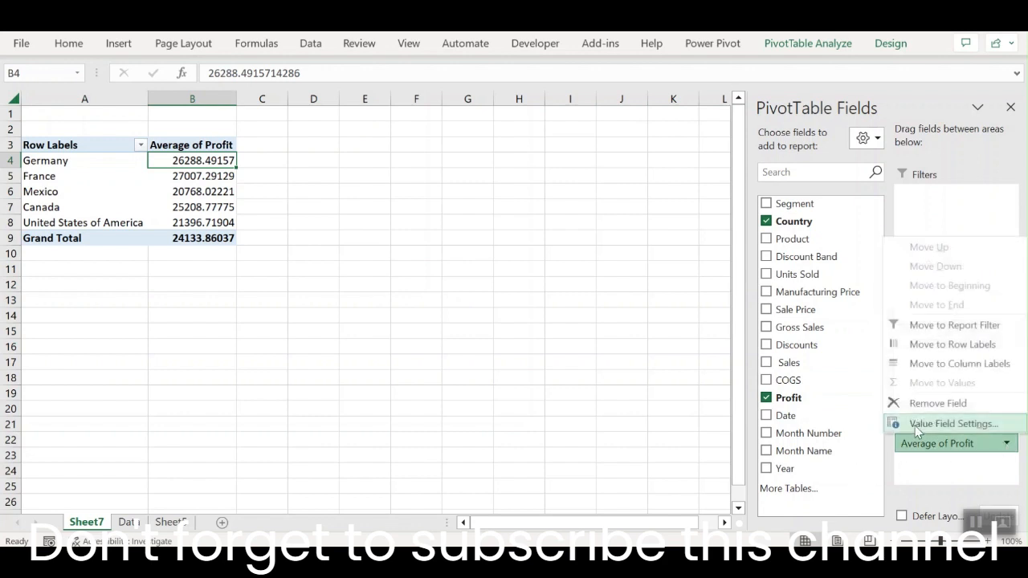
{"action": "left_click", "coordinate": [899, 423]}
{"action": "double_click", "coordinate": [527, 336]}
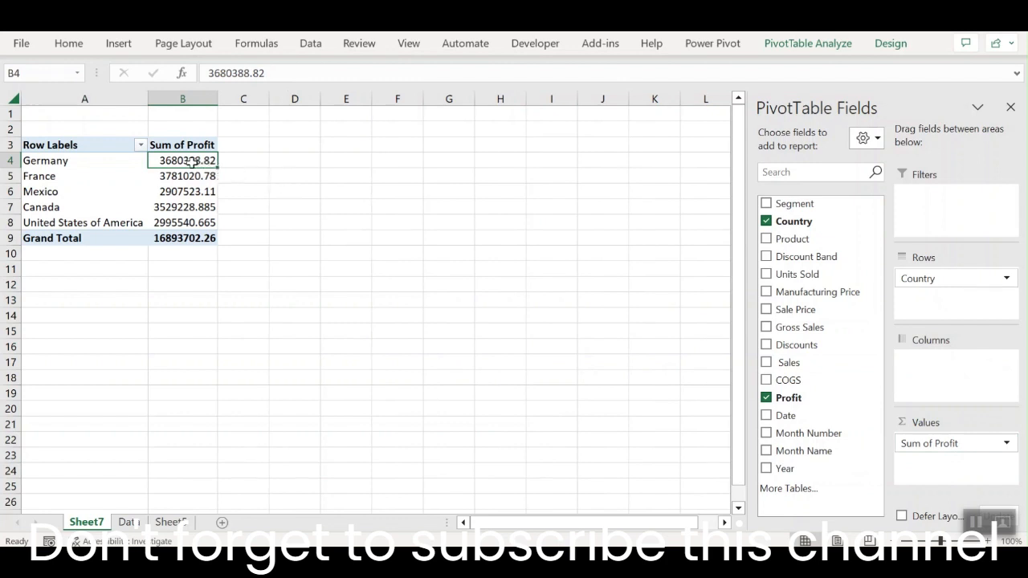
Format the PivotTable's profit values as Currency with the $ symbol and 0 decimal places
{"action": "mouse_move", "coordinate": [190, 163]}
{"action": "right_click", "coordinate": [196, 164]}
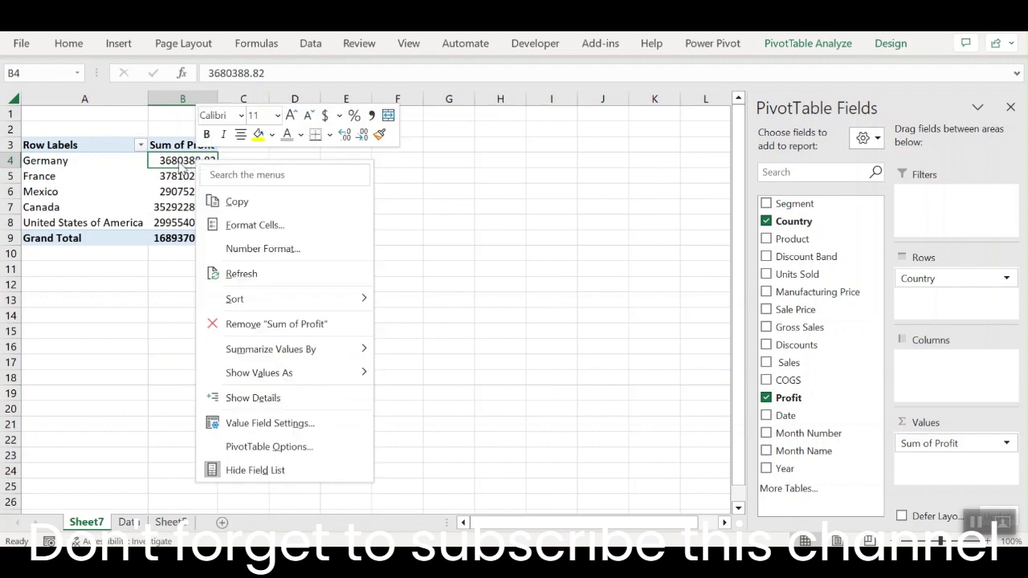
{"action": "left_click", "coordinate": [282, 249]}
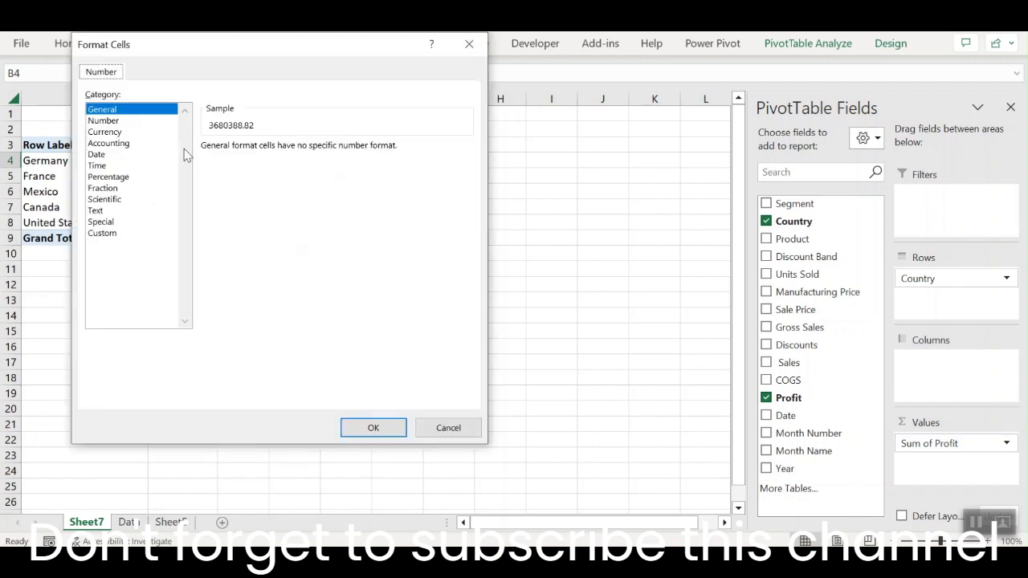
{"action": "left_click", "coordinate": [130, 134]}
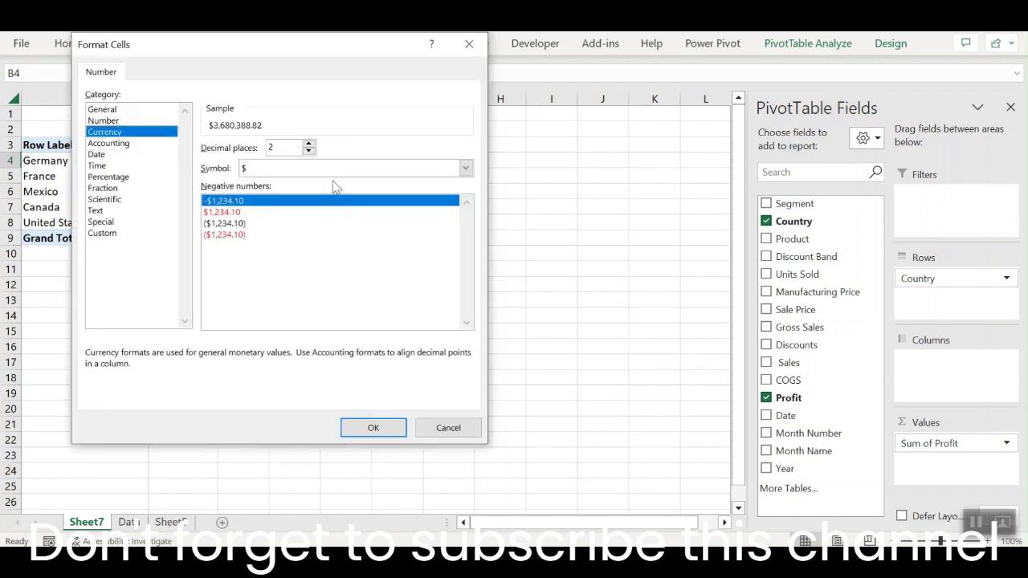
{"action": "left_click", "coordinate": [309, 151]}
{"action": "left_click", "coordinate": [308, 151]}
{"action": "left_click", "coordinate": [372, 426]}
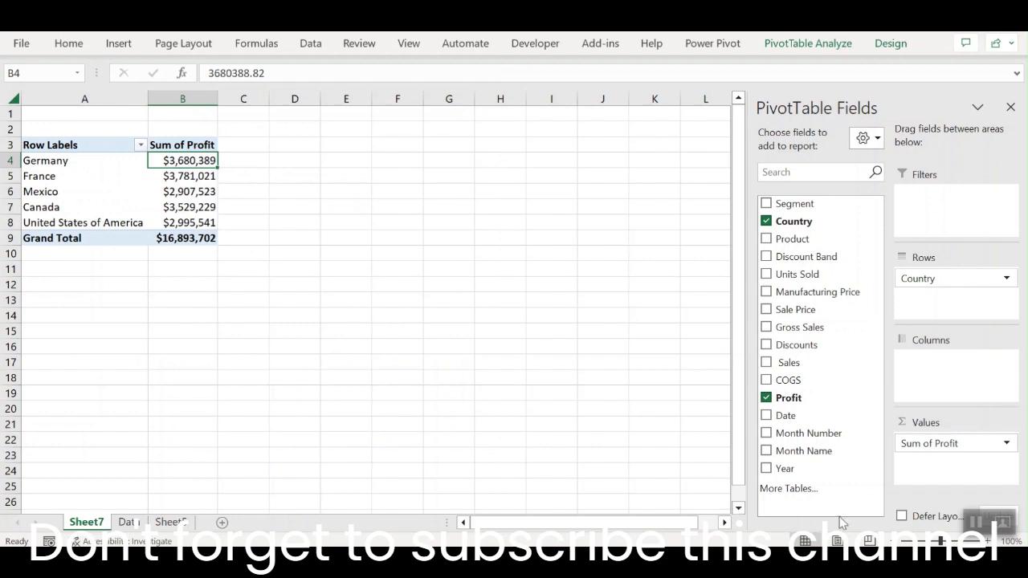
Rename the "Sum of Profit" column header in B3 as " Profit", with a leading space to avoid duplicating the source field name
{"action": "left_click", "coordinate": [976, 523]}
{"action": "key", "text": "Up"}
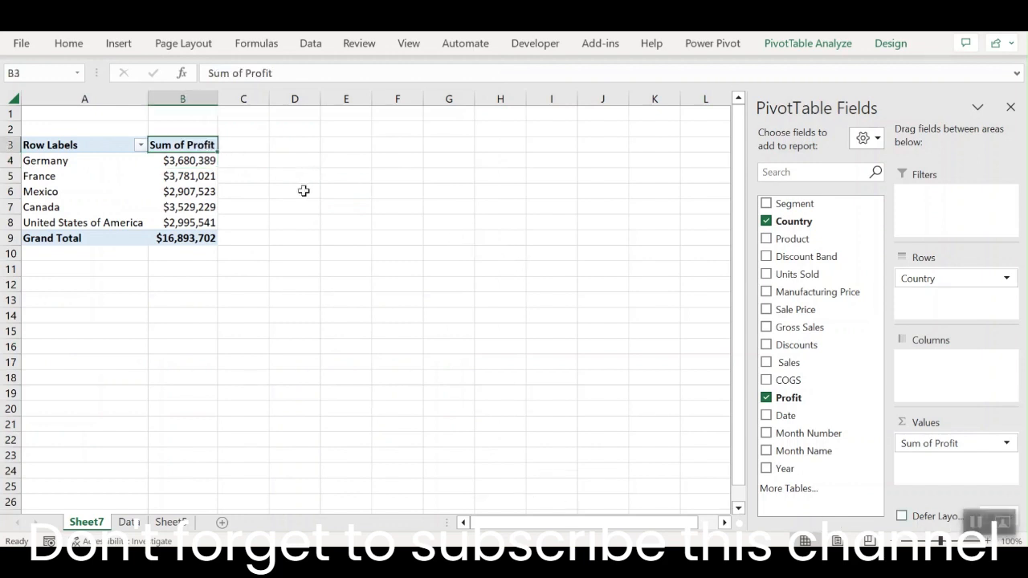
{"action": "left_click_drag", "start_coordinate": [246, 73], "coordinate": [187, 74]}
{"action": "key", "text": "BackSpace"}
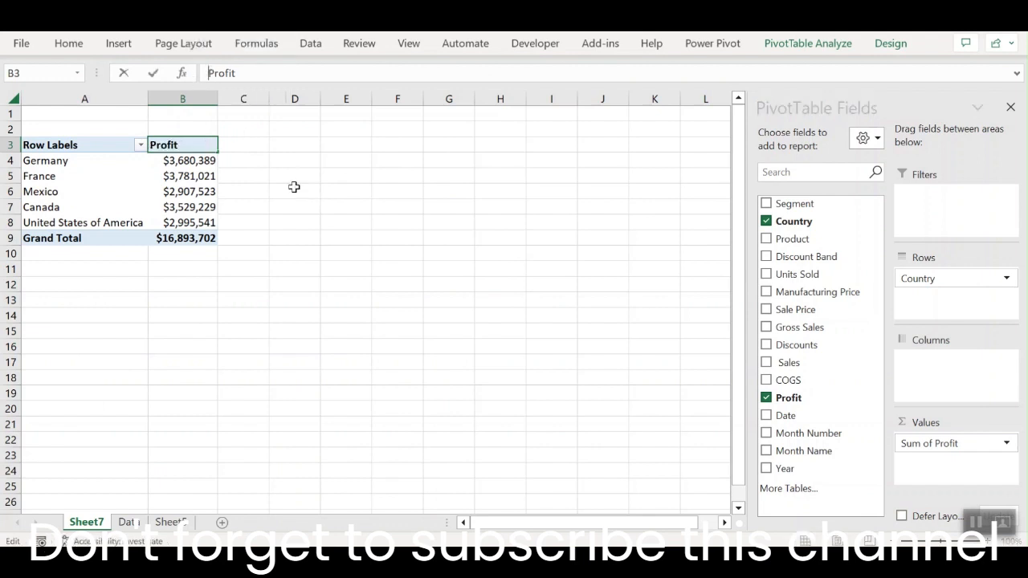
{"action": "key", "text": "Return"}
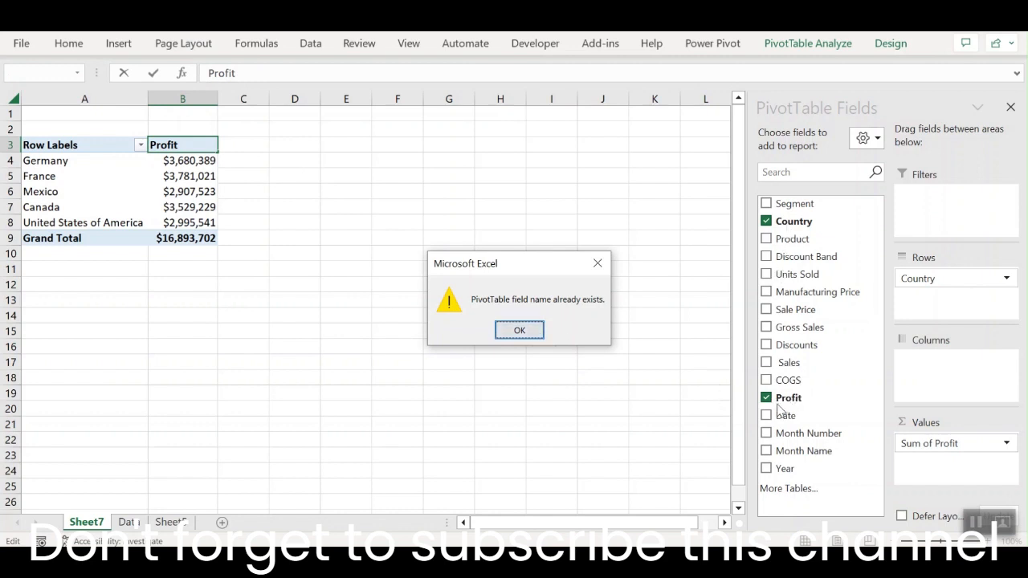
{"action": "left_click", "coordinate": [518, 330]}
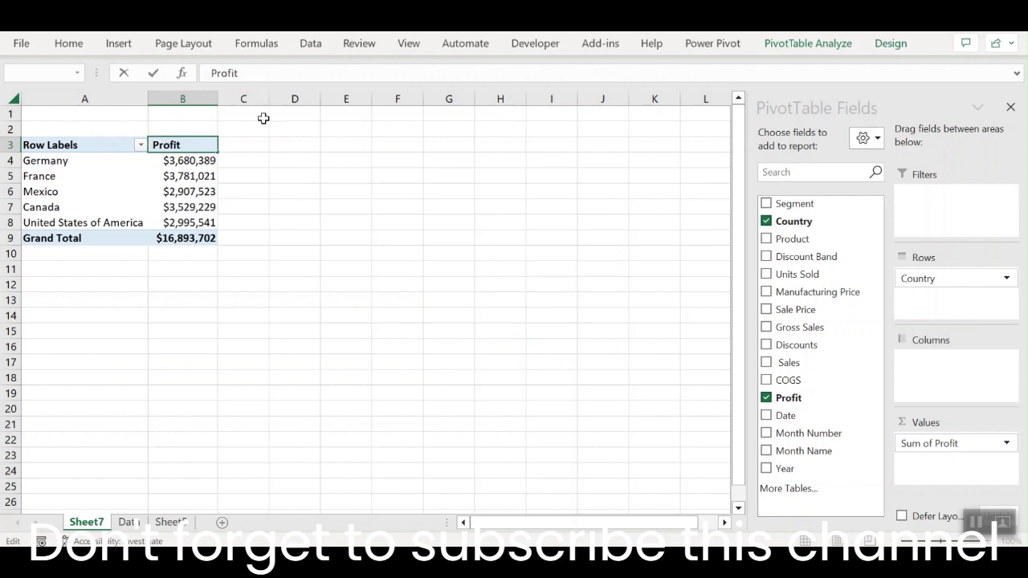
{"action": "key", "text": "Return"}
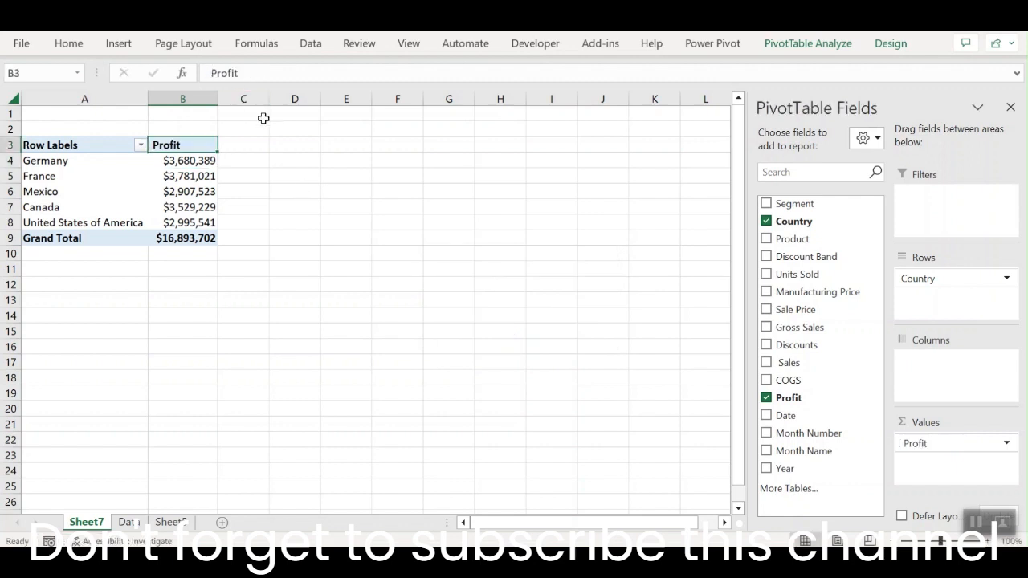
Rename the "Row Labels" header in A3 as "Country"
{"action": "key", "text": "Left"}
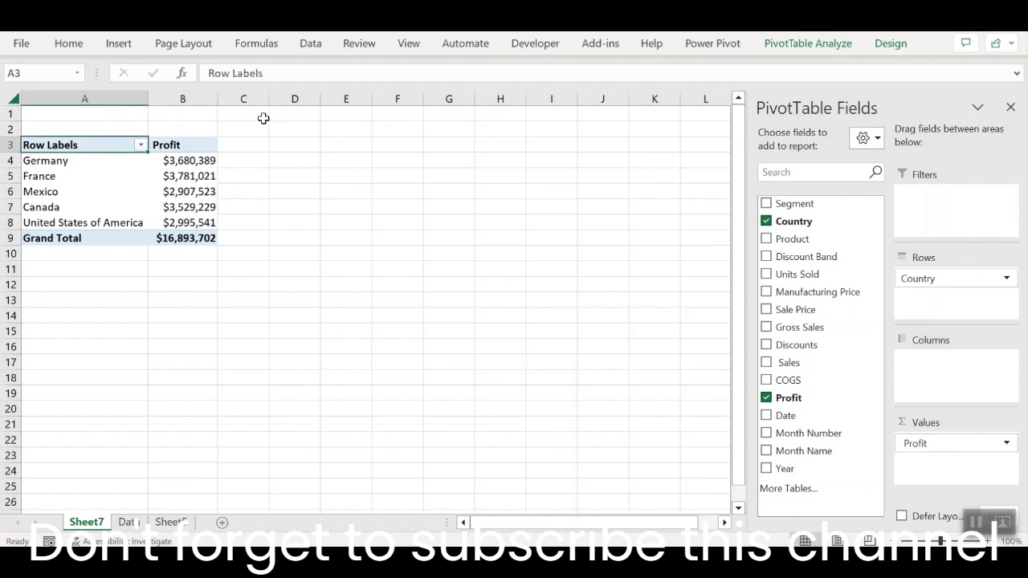
{"action": "type", "text": "unt"}
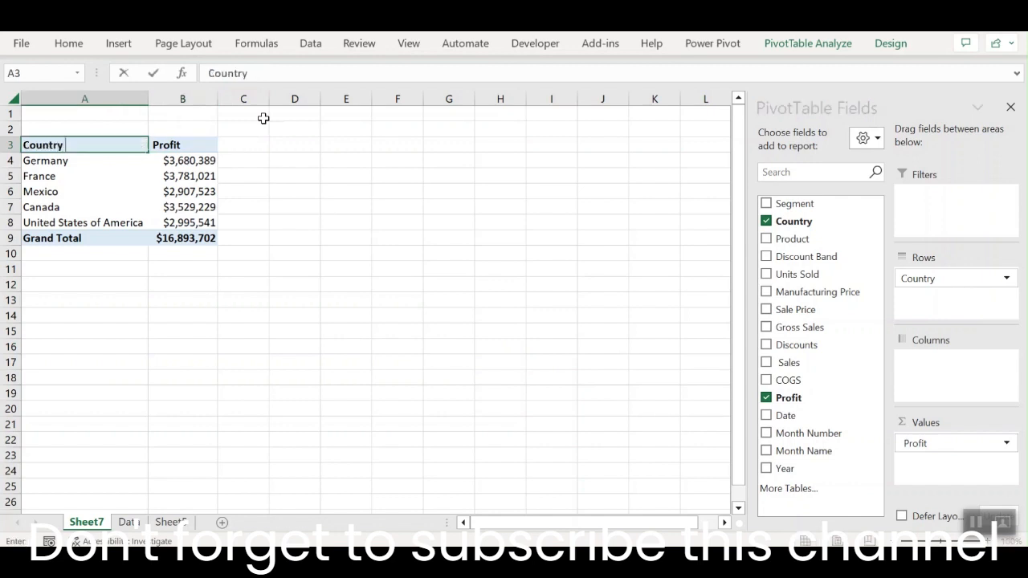
{"action": "type", "text": "ry"}
{"action": "key", "text": "Return"}
{"action": "key", "text": "Up"}
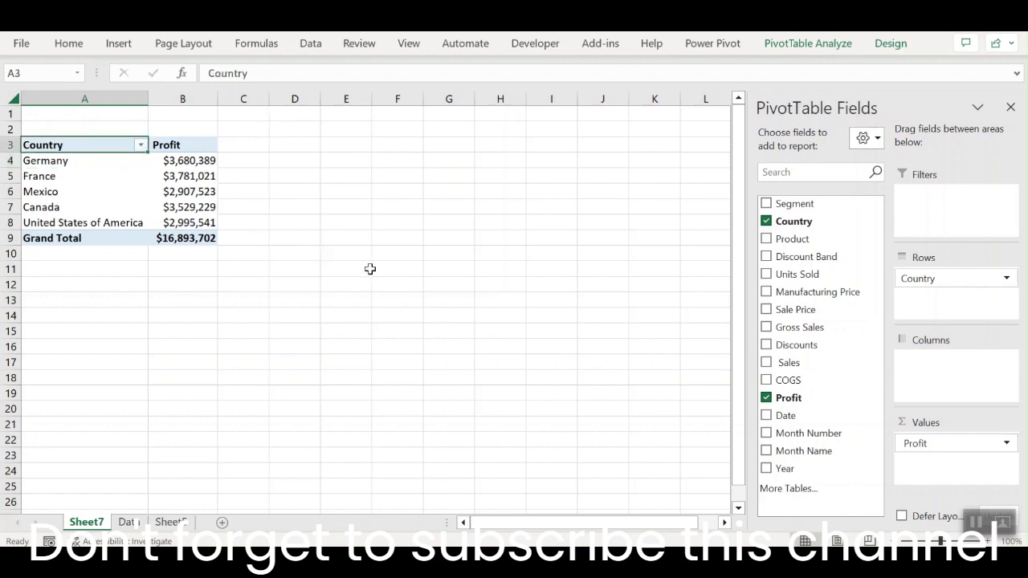
Add the Sales field to the PivotTable's values and format it as Currency with the $ symbol and 0 decimal places
{"action": "left_click", "coordinate": [186, 147]}
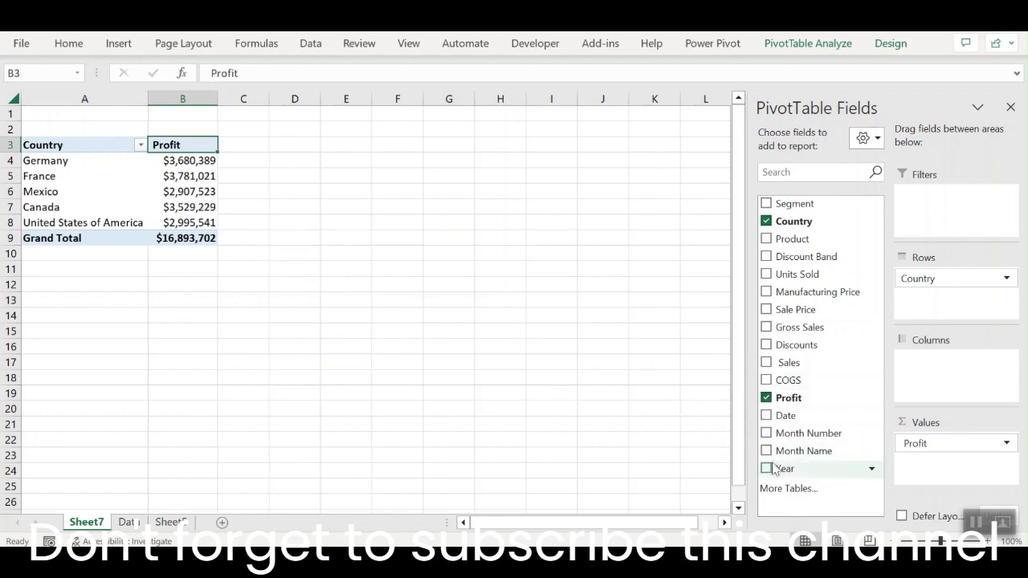
{"action": "left_click_drag", "start_coordinate": [798, 362], "coordinate": [964, 468]}
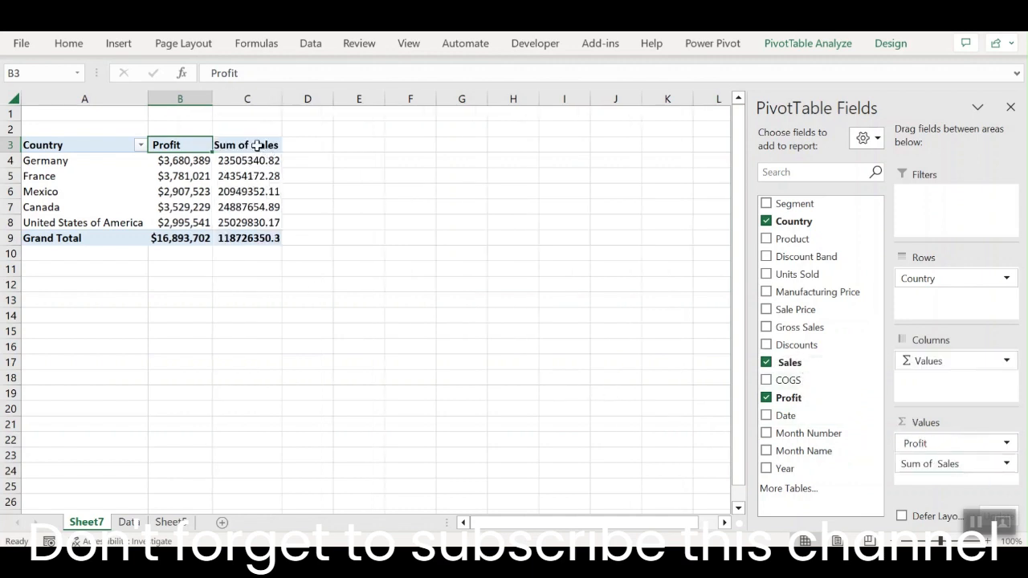
{"action": "right_click", "coordinate": [239, 163]}
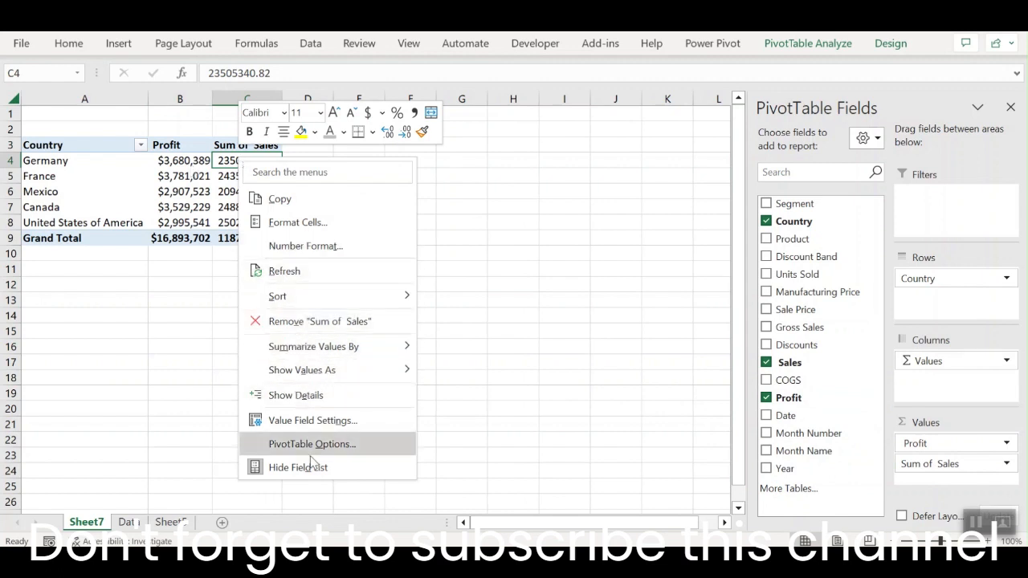
{"action": "left_click", "coordinate": [305, 246]}
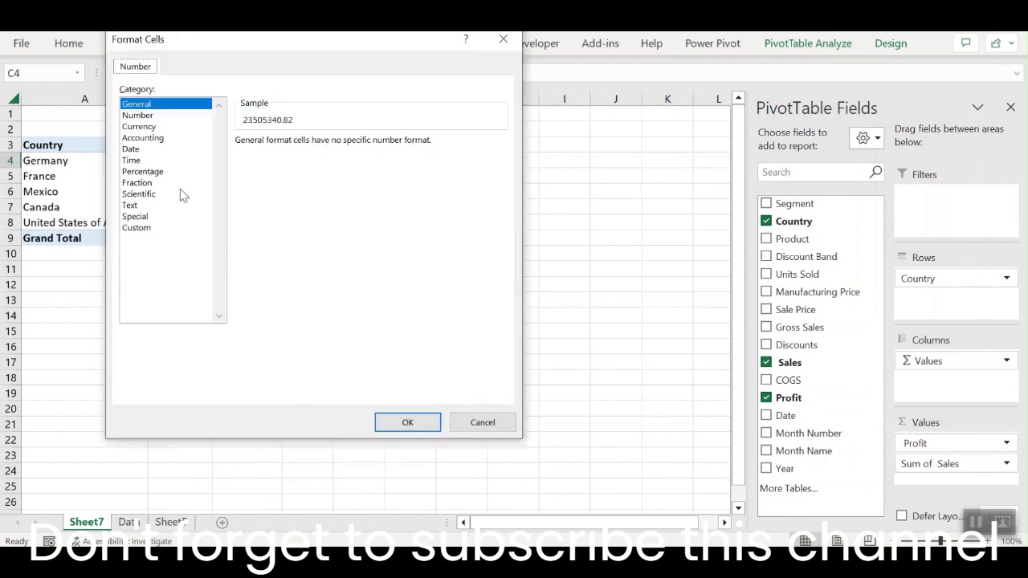
{"action": "left_click", "coordinate": [143, 127]}
{"action": "left_click", "coordinate": [343, 146]}
{"action": "left_click", "coordinate": [342, 146]}
{"action": "left_click", "coordinate": [419, 424]}
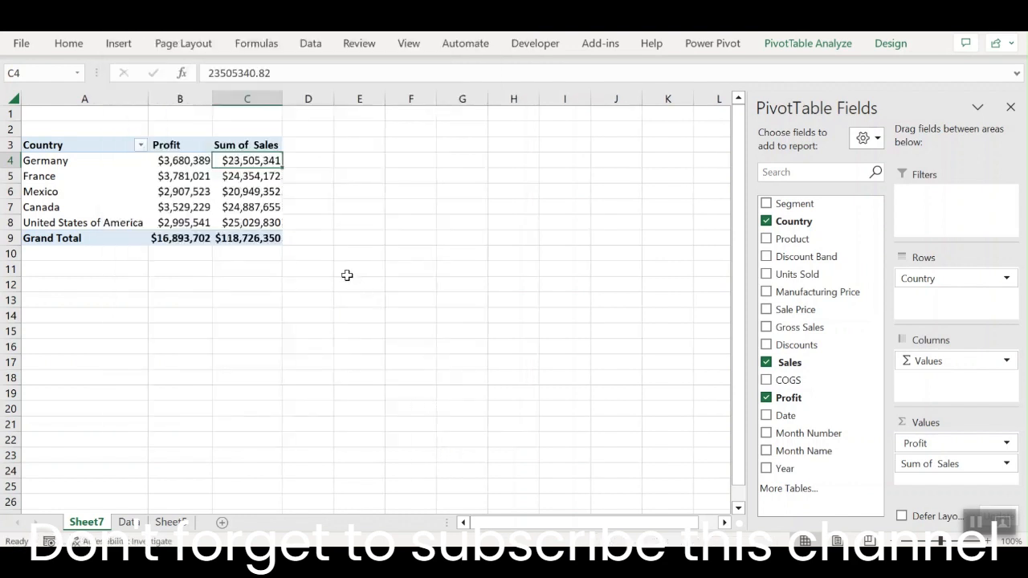
Rename the "Sum of Sales" column header in C3 as "Sales", with an extra space to avoid duplicating the source field name
{"action": "left_click", "coordinate": [250, 145]}
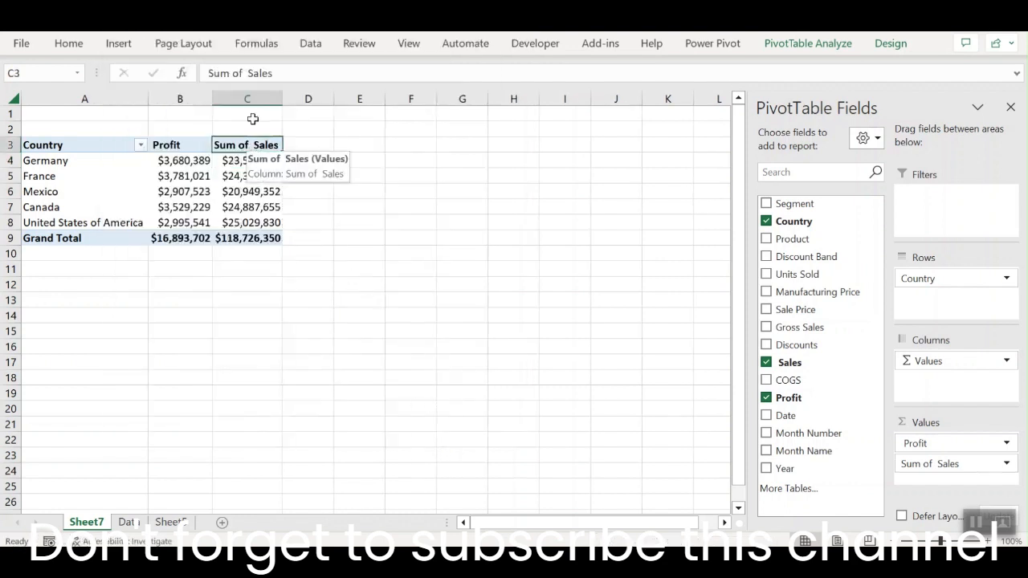
{"action": "left_click_drag", "start_coordinate": [247, 72], "coordinate": [184, 69]}
{"action": "key", "text": "BackSpace"}
{"action": "key", "text": "Return"}
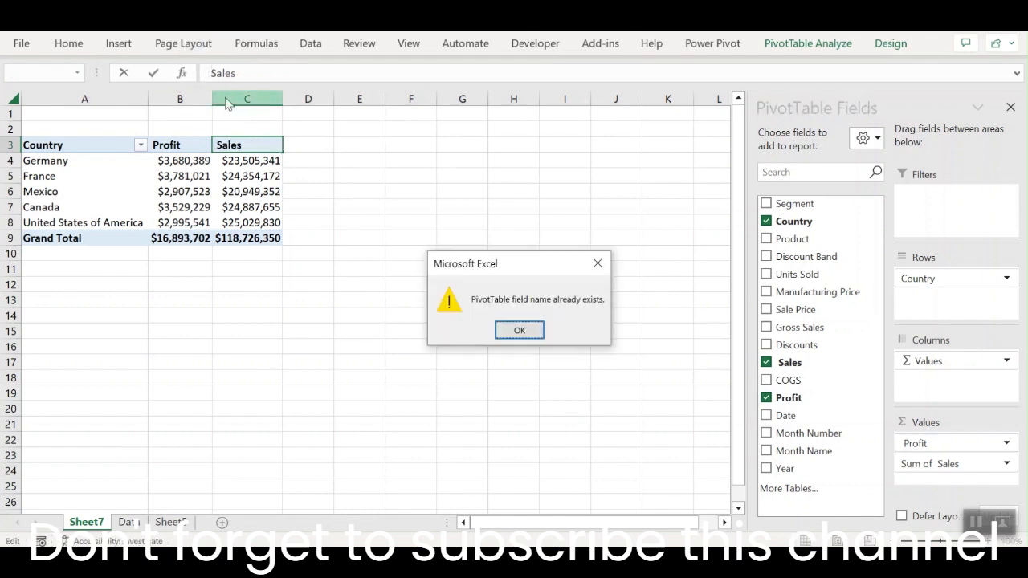
{"action": "key", "text": "Return"}
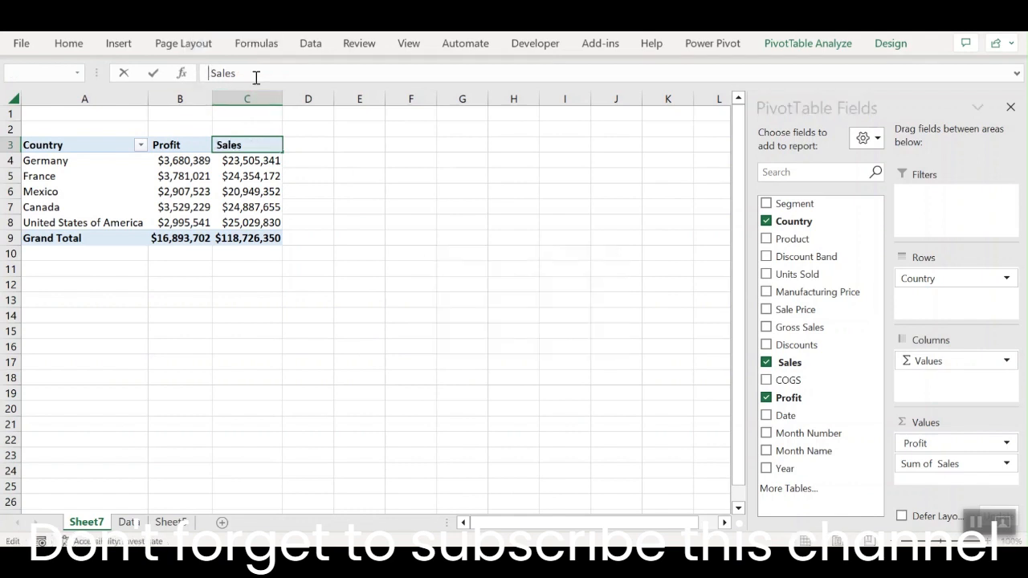
{"action": "key", "text": "Return"}
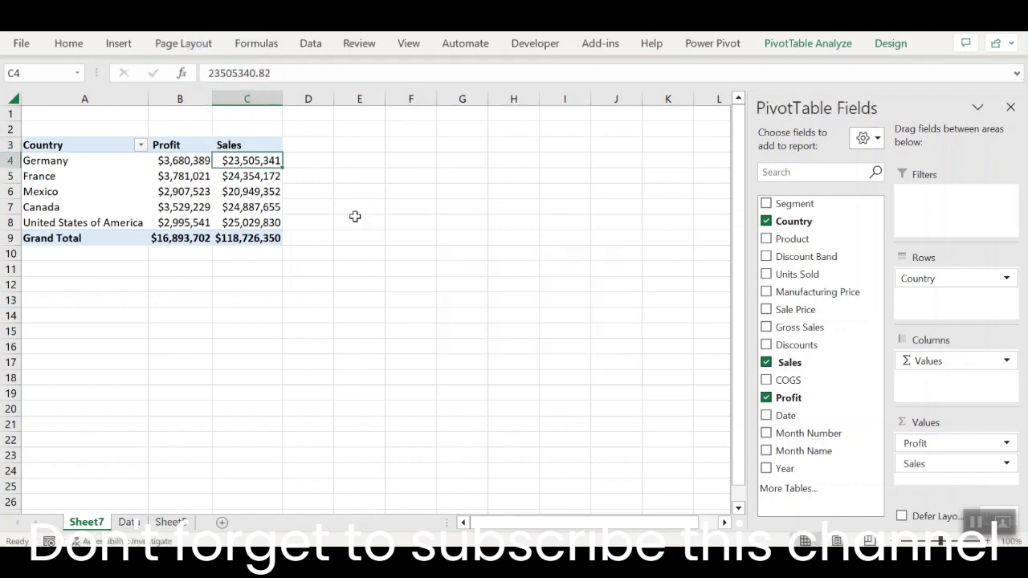
Add the Segment field as a report filter above the PivotTable
{"action": "left_click", "coordinate": [355, 216]}
{"action": "left_click", "coordinate": [240, 176]}
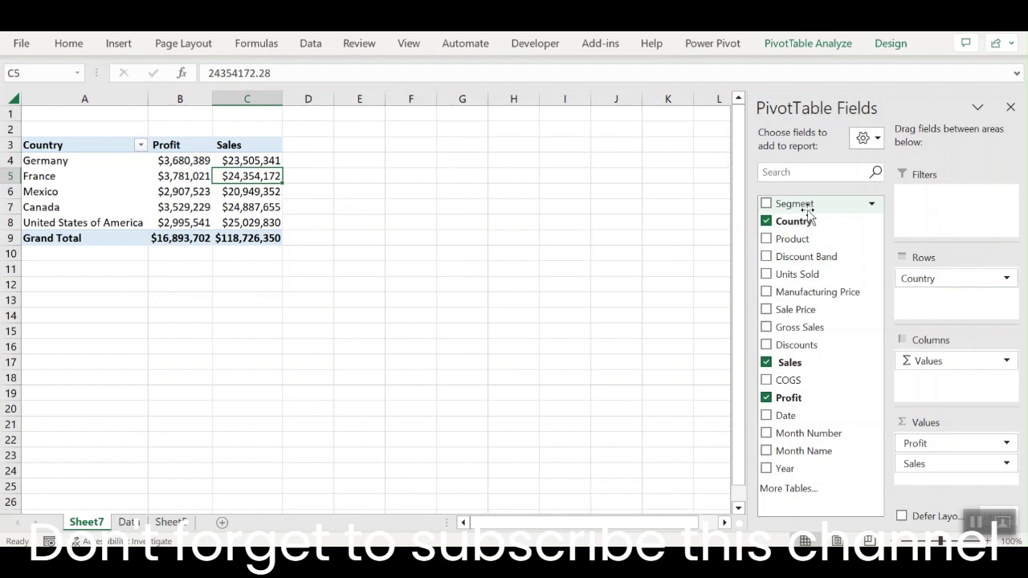
{"action": "left_click_drag", "start_coordinate": [807, 213], "coordinate": [923, 219]}
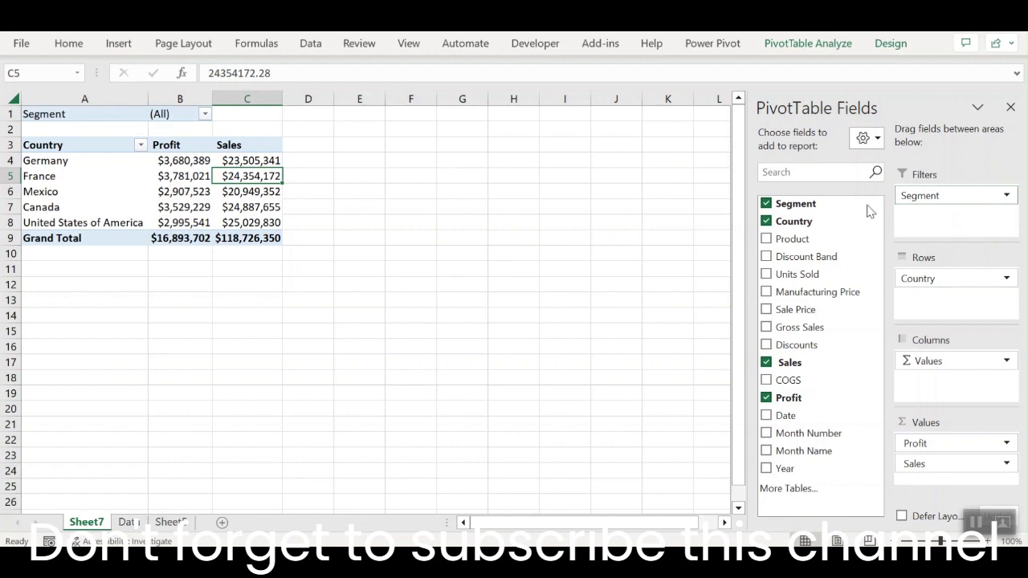
{"action": "left_click", "coordinate": [108, 117]}
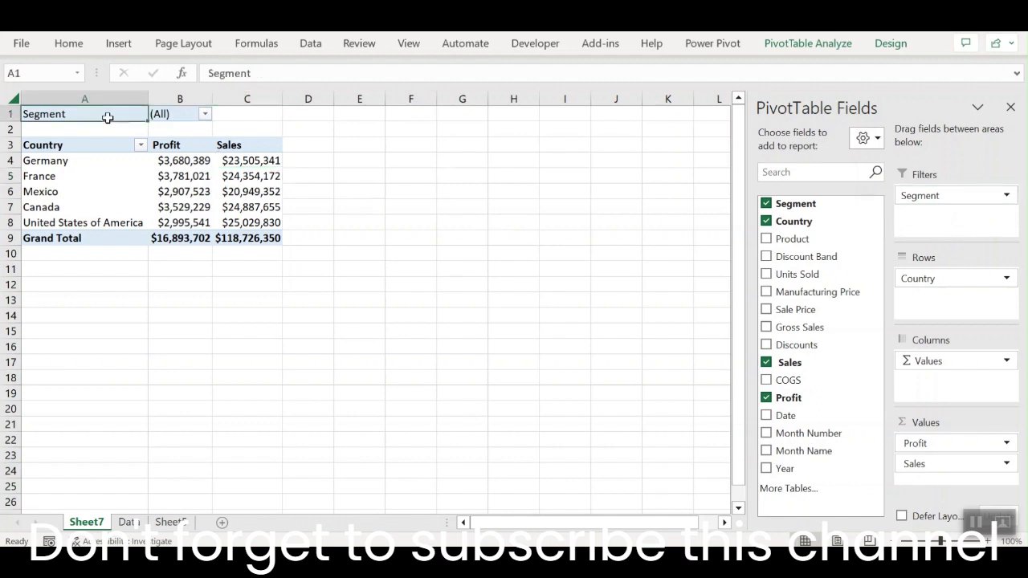
{"action": "key", "text": "Right"}
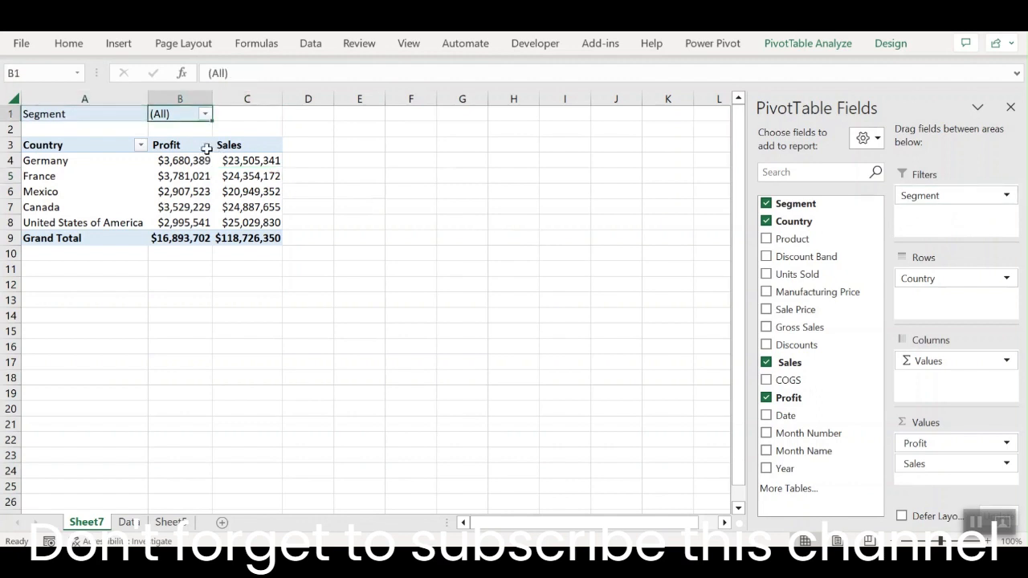
Filter the PivotTable's Segment to multiple items, Channel Partners and Enterprise, and check the grand totals
{"action": "left_click", "coordinate": [205, 114]}
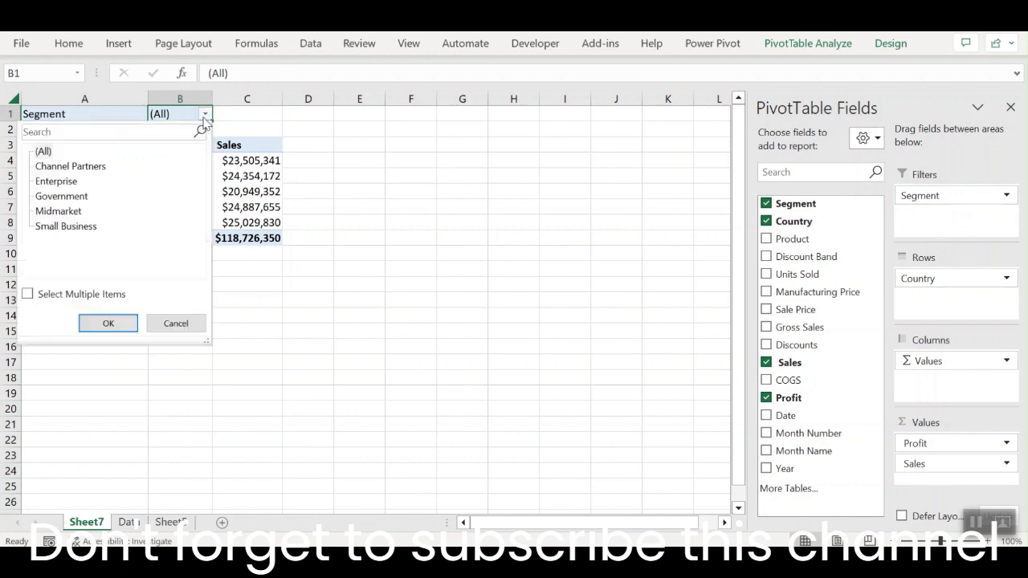
{"action": "left_click", "coordinate": [90, 168]}
{"action": "left_click", "coordinate": [28, 294]}
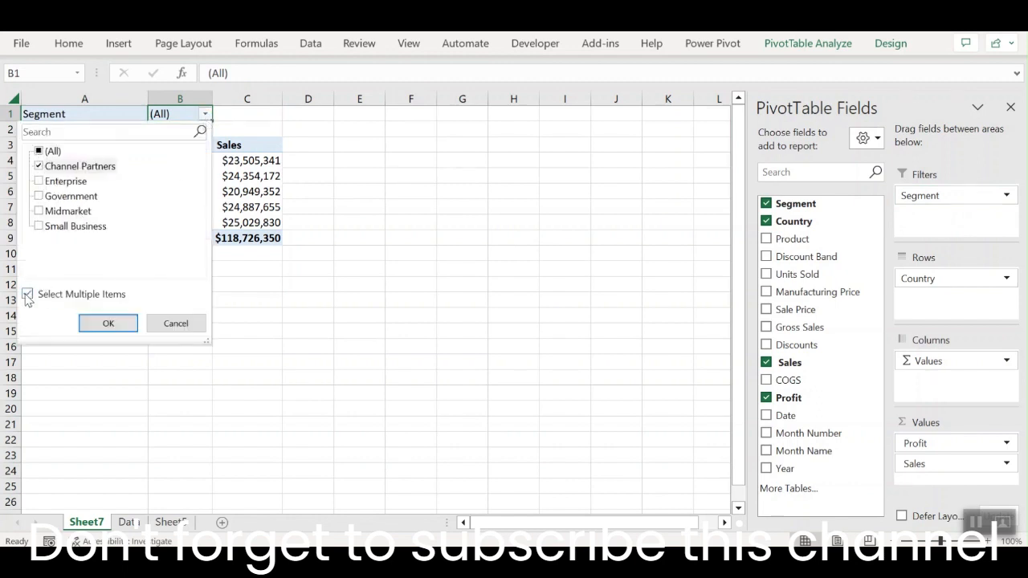
{"action": "left_click", "coordinate": [39, 182]}
{"action": "left_click", "coordinate": [108, 323]}
{"action": "left_click", "coordinate": [228, 238]}
{"action": "left_click", "coordinate": [269, 238]}
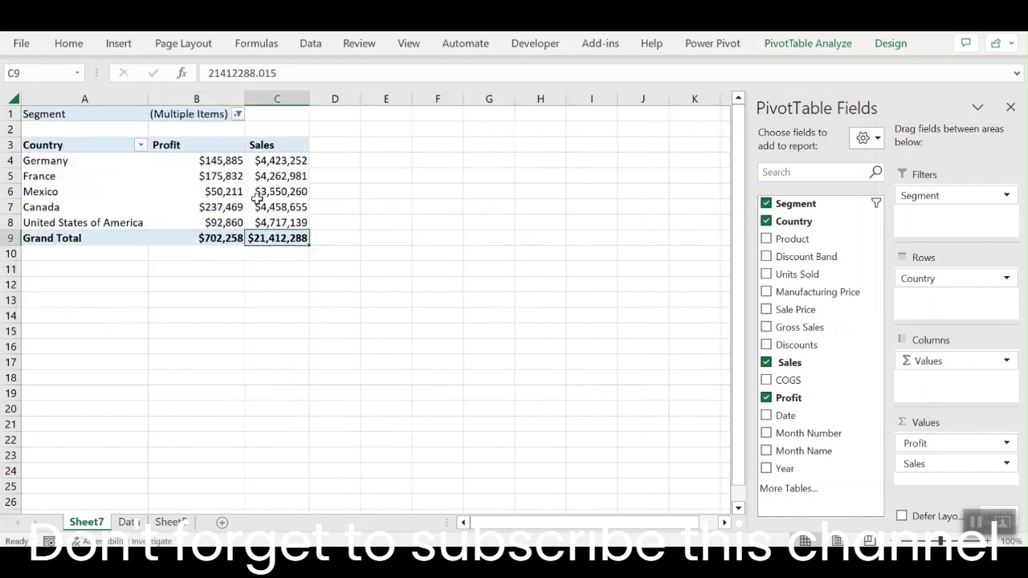
Change the Segment filter to show only Government and check the Profit and Sales grand totals
{"action": "left_click", "coordinate": [238, 114]}
{"action": "left_click", "coordinate": [71, 151]}
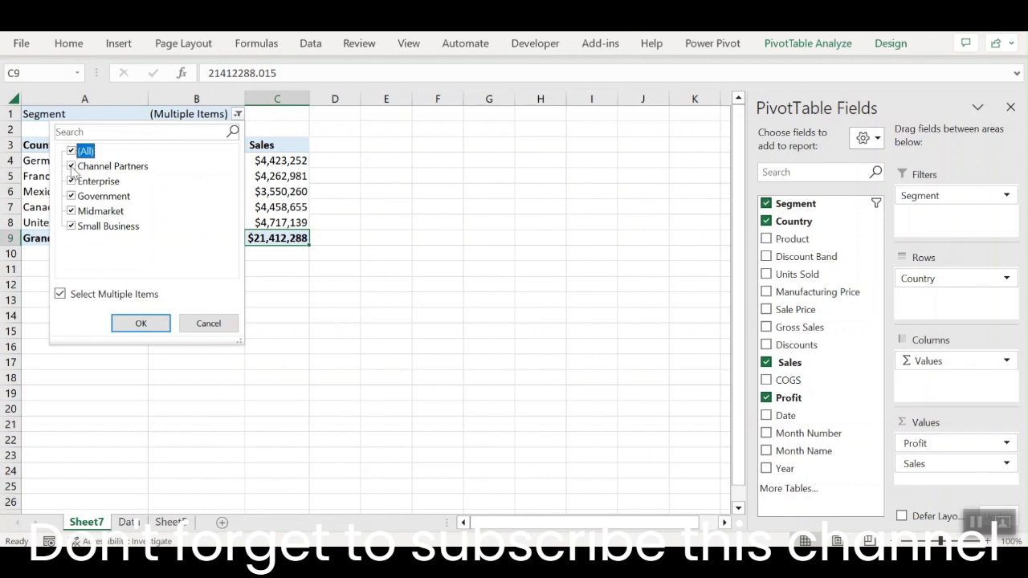
{"action": "left_click", "coordinate": [71, 151]}
{"action": "left_click", "coordinate": [72, 196]}
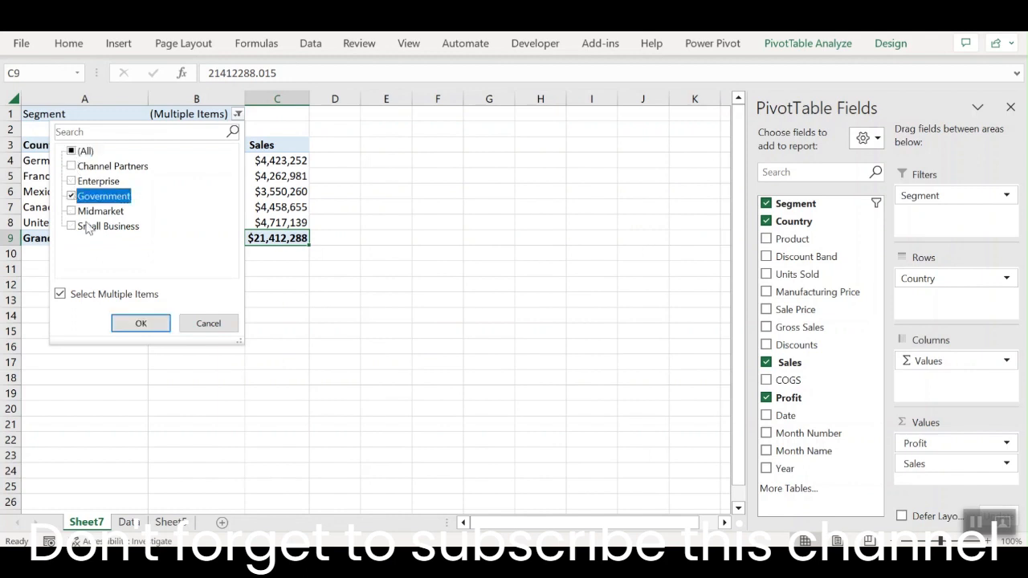
{"action": "left_click", "coordinate": [140, 323]}
{"action": "key", "text": "Left"}
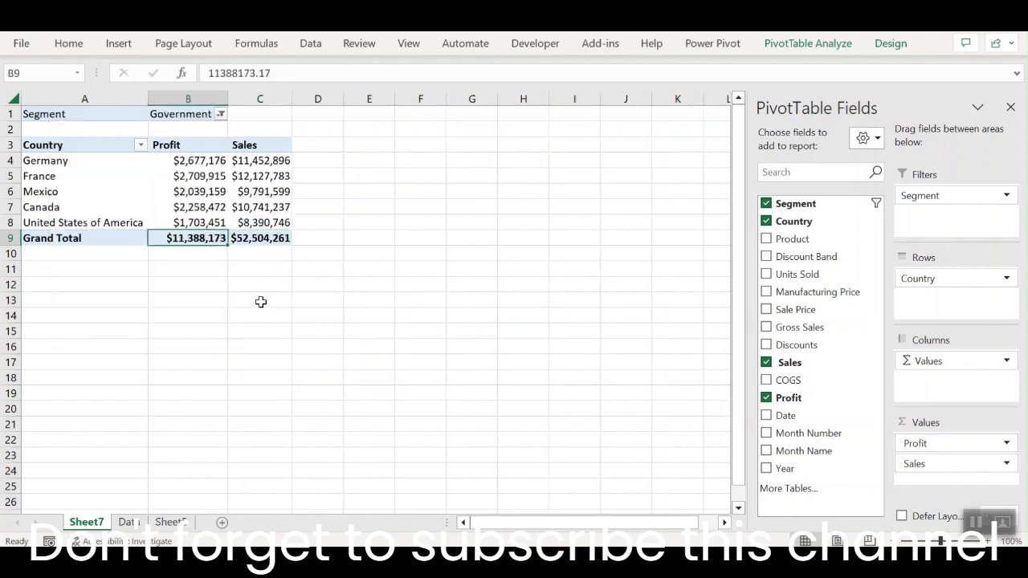
{"action": "left_click", "coordinate": [275, 238]}
{"action": "left_click", "coordinate": [94, 111]}
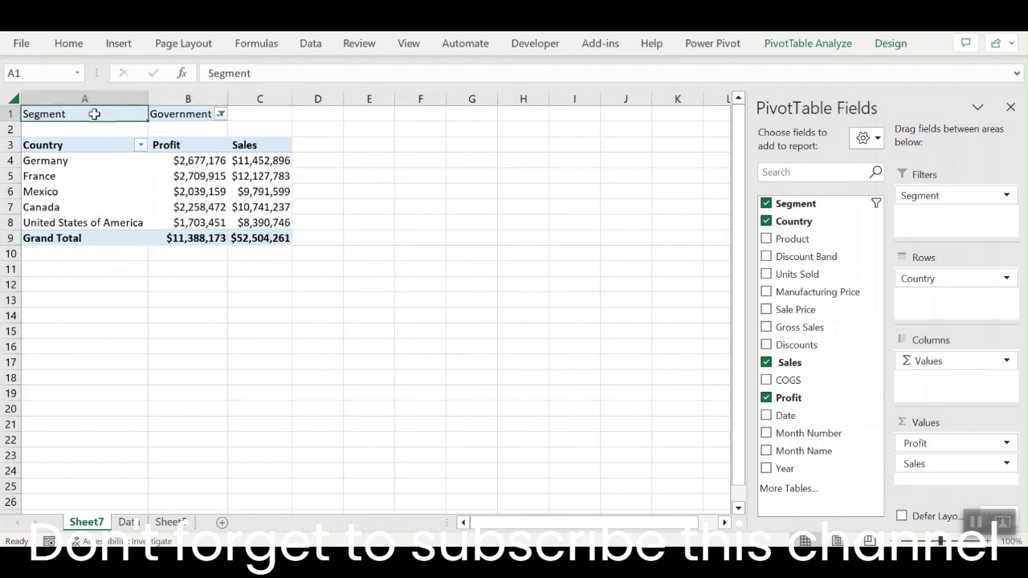
Sort the countries by Sales from largest to smallest and check the first country's row
{"action": "left_click", "coordinate": [68, 161]}
{"action": "left_click", "coordinate": [183, 161]}
{"action": "left_click", "coordinate": [264, 159]}
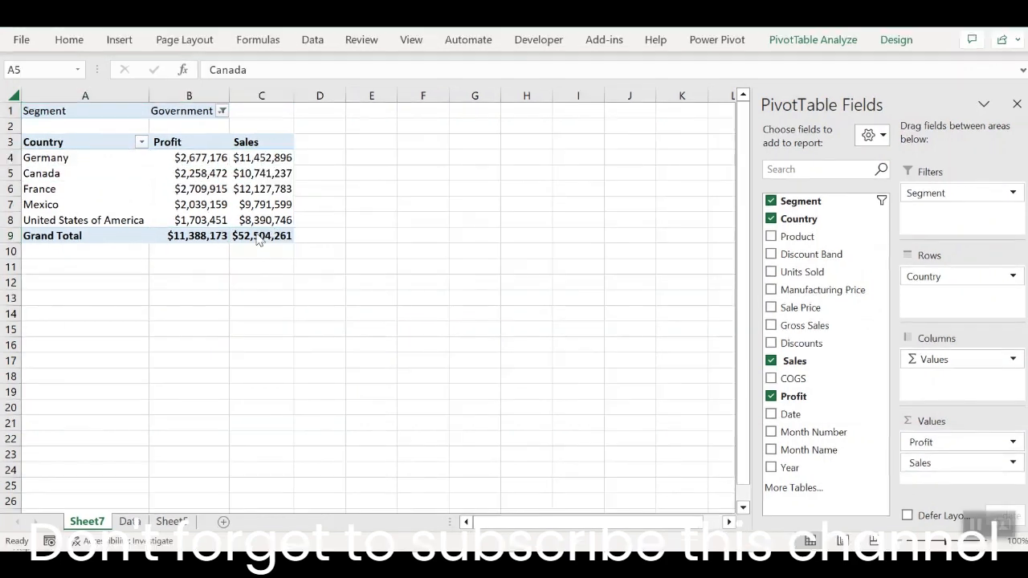
{"action": "left_click", "coordinate": [261, 157]}
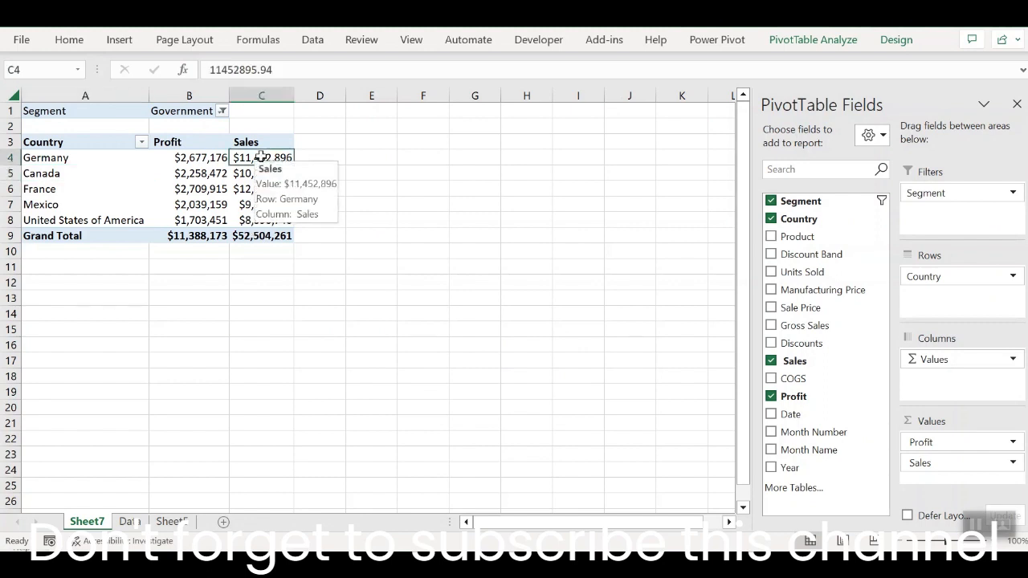
{"action": "right_click", "coordinate": [282, 157]}
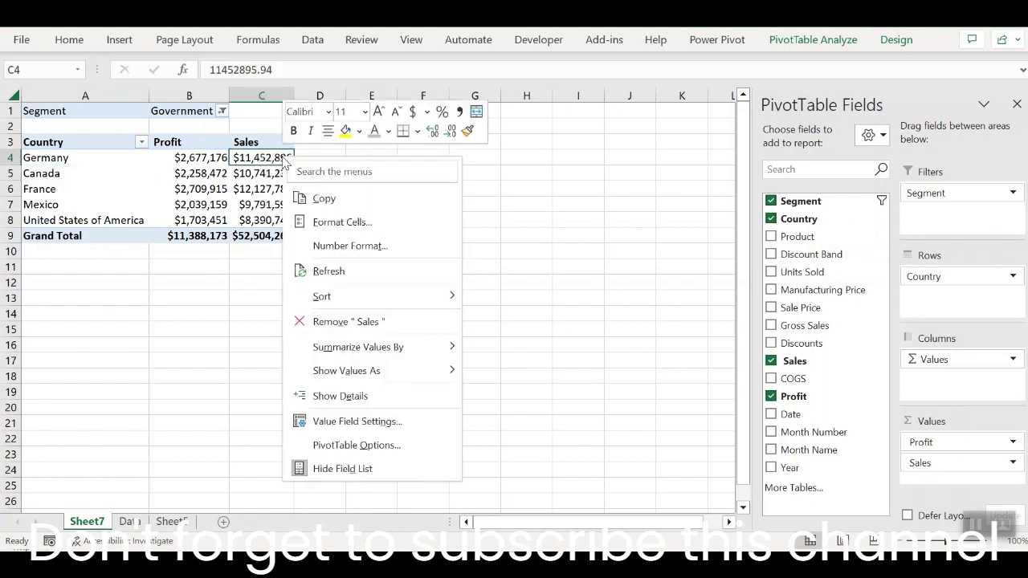
{"action": "mouse_move", "coordinate": [342, 298]}
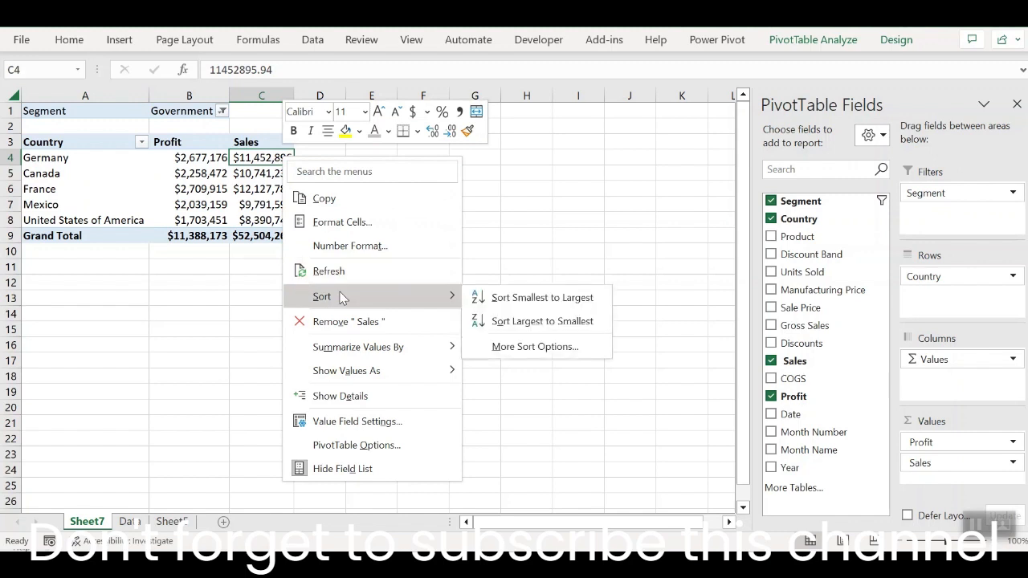
{"action": "left_click", "coordinate": [519, 320]}
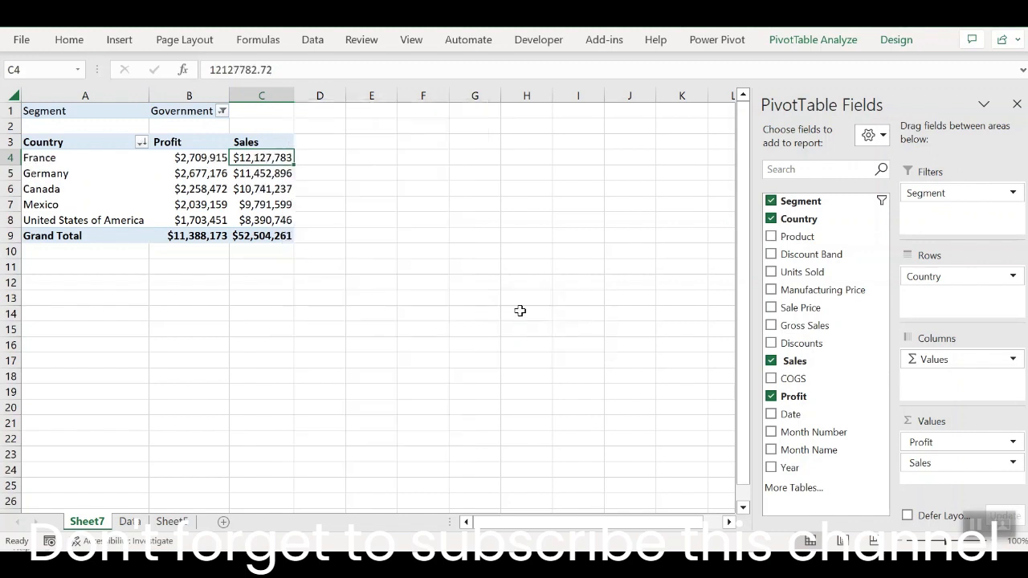
{"action": "left_click", "coordinate": [66, 160]}
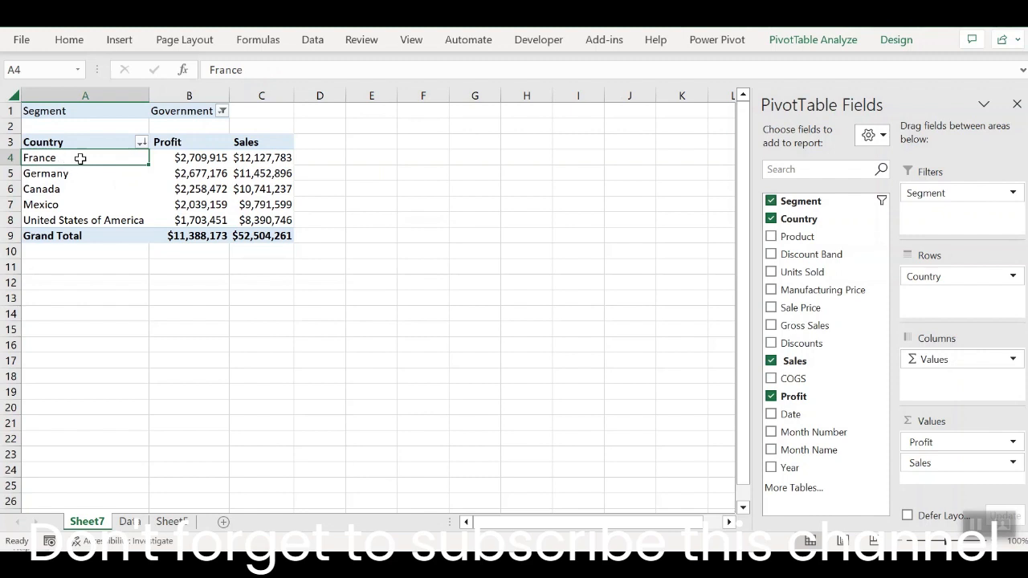
{"action": "left_click", "coordinate": [271, 157]}
{"action": "left_click", "coordinate": [123, 157]}
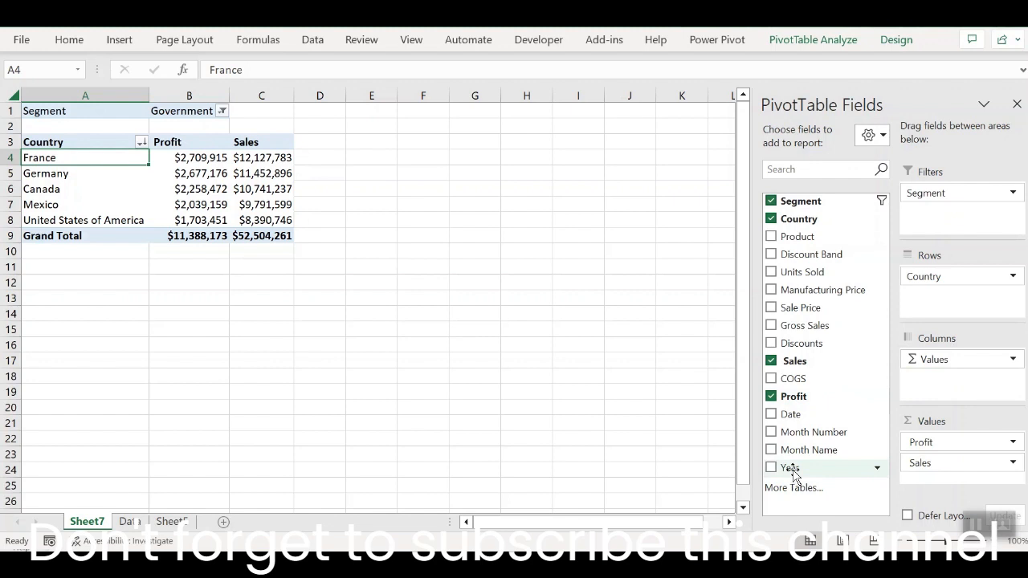
Add the Year field to the PivotTable's columns above the values and inspect the 2013 and 2014 column groups
{"action": "left_click_drag", "start_coordinate": [793, 474], "coordinate": [959, 370]}
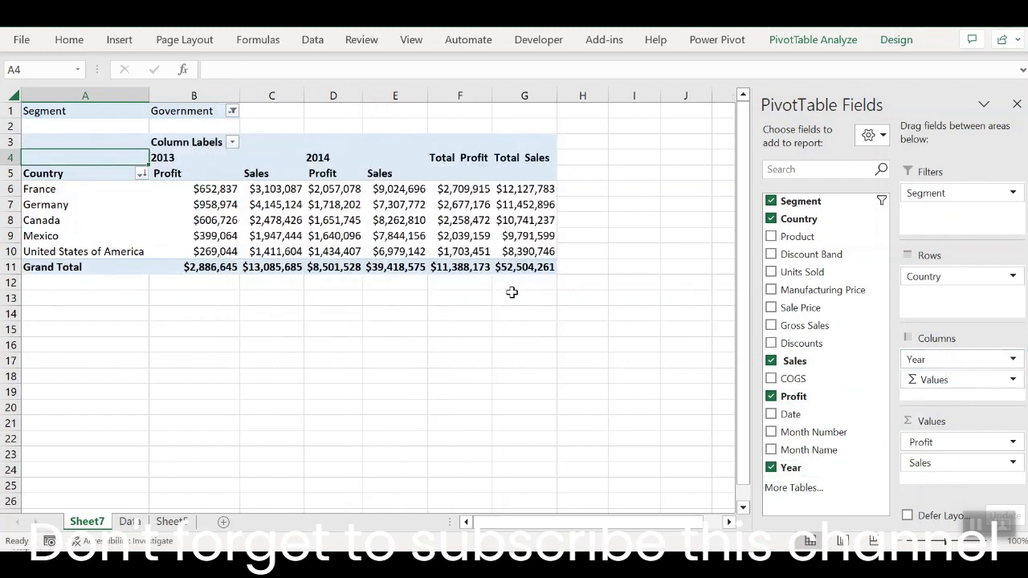
{"action": "left_click", "coordinate": [170, 159]}
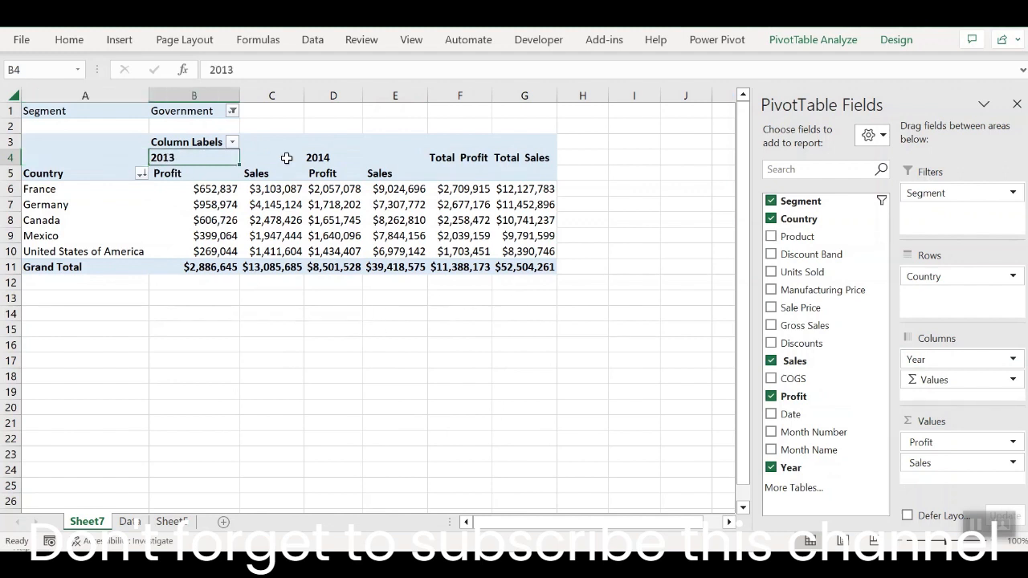
{"action": "left_click", "coordinate": [321, 158]}
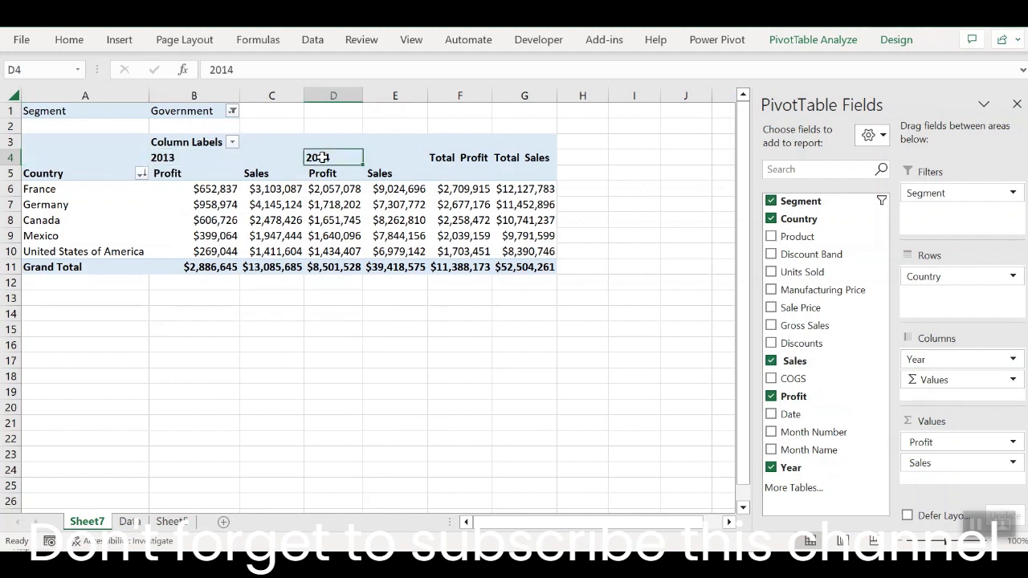
{"action": "left_click", "coordinate": [166, 158]}
{"action": "left_click", "coordinate": [321, 158]}
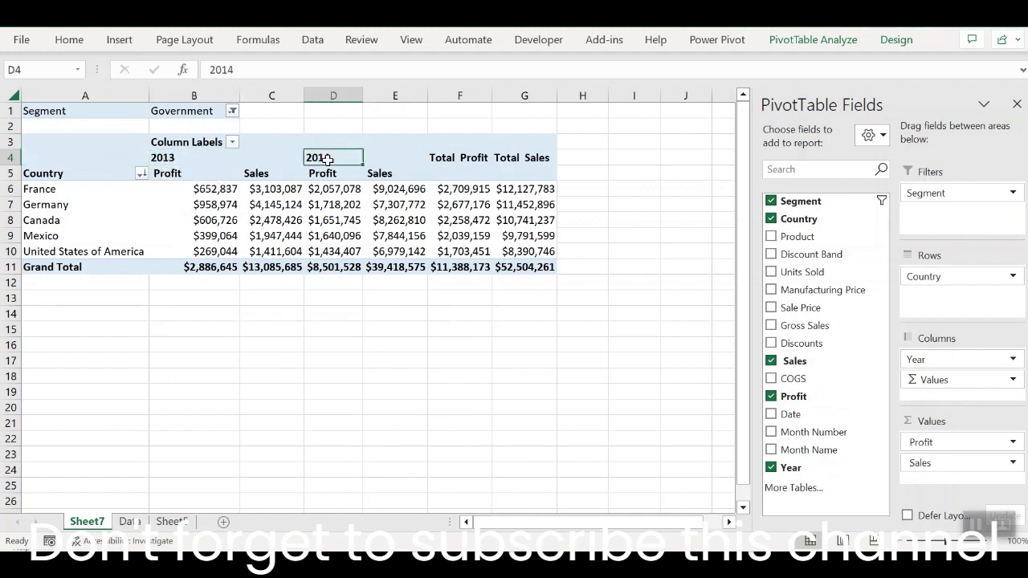
{"action": "left_click", "coordinate": [178, 159]}
{"action": "left_click", "coordinate": [102, 197]}
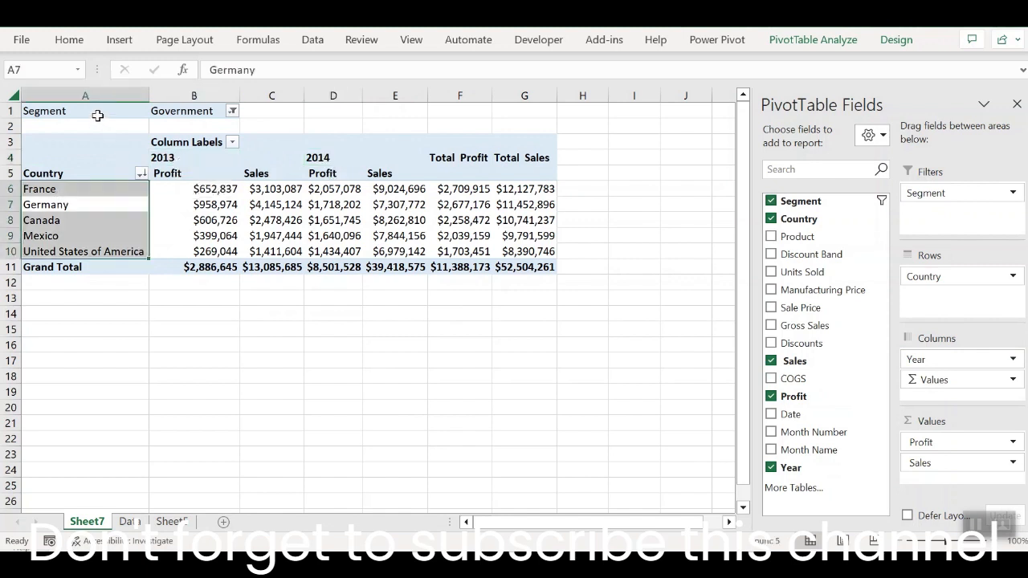
Examine the Segment filter, the 2014 column headers, and the Total Profit and Total Sales columns of the PivotTable
{"action": "left_click", "coordinate": [97, 115]}
{"action": "left_click", "coordinate": [152, 112]}
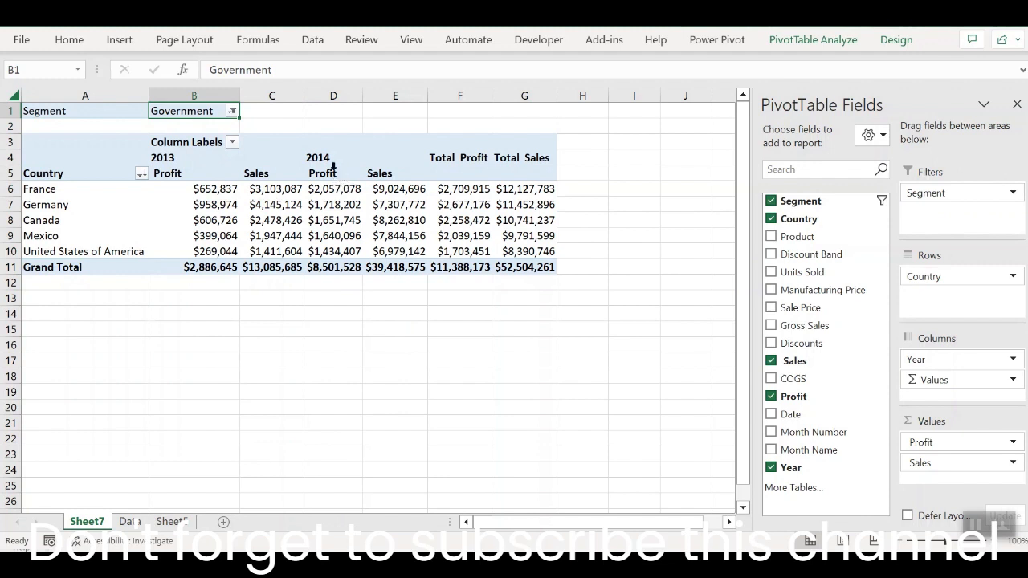
{"action": "left_click_drag", "start_coordinate": [328, 163], "coordinate": [328, 174]}
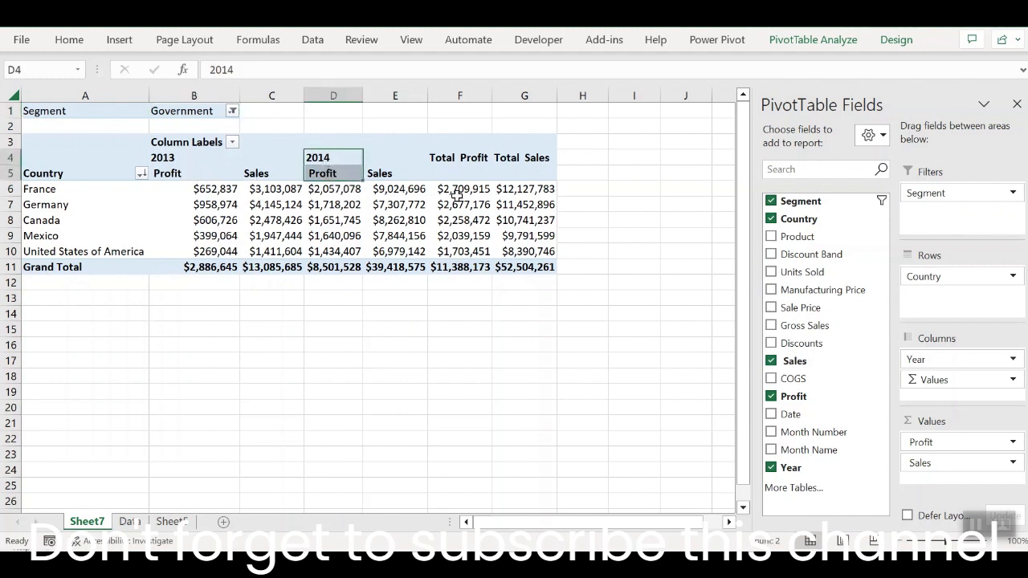
{"action": "left_click_drag", "start_coordinate": [452, 157], "coordinate": [520, 268]}
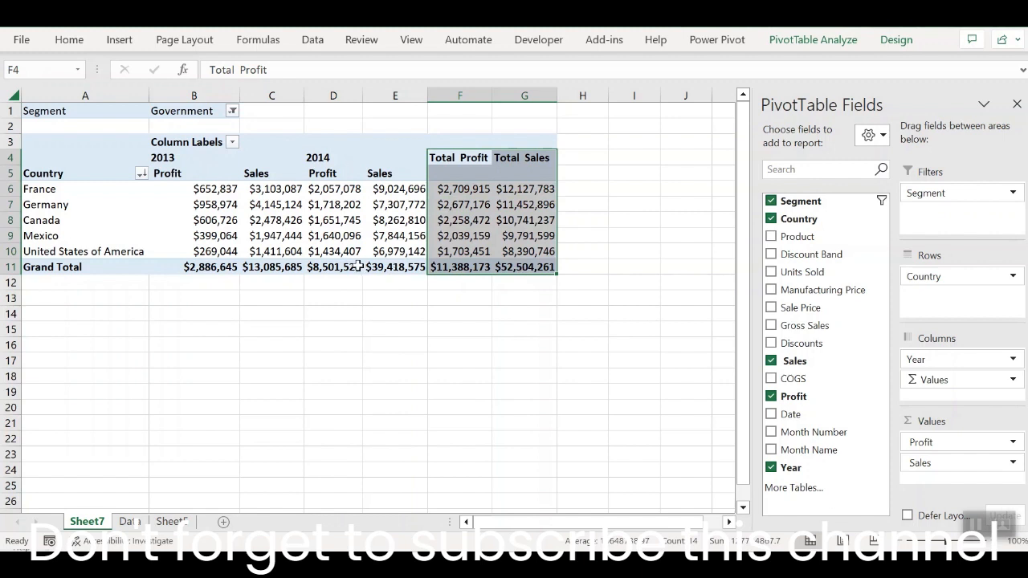
{"action": "left_click", "coordinate": [448, 170]}
{"action": "left_click", "coordinate": [514, 159]}
{"action": "left_click", "coordinate": [456, 158]}
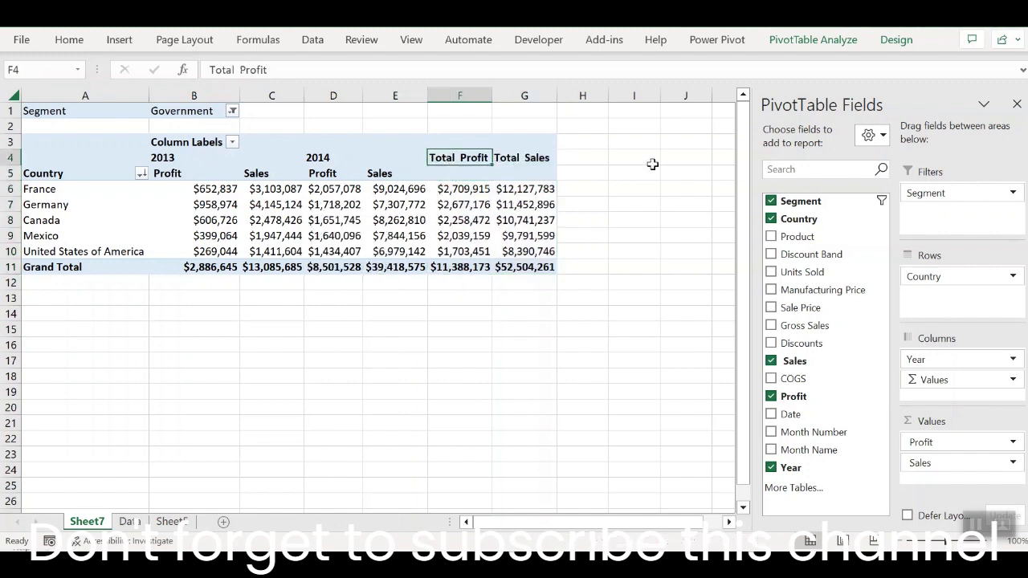
Turn off the PivotTable's grand totals for both rows and columns
{"action": "left_click", "coordinate": [895, 40]}
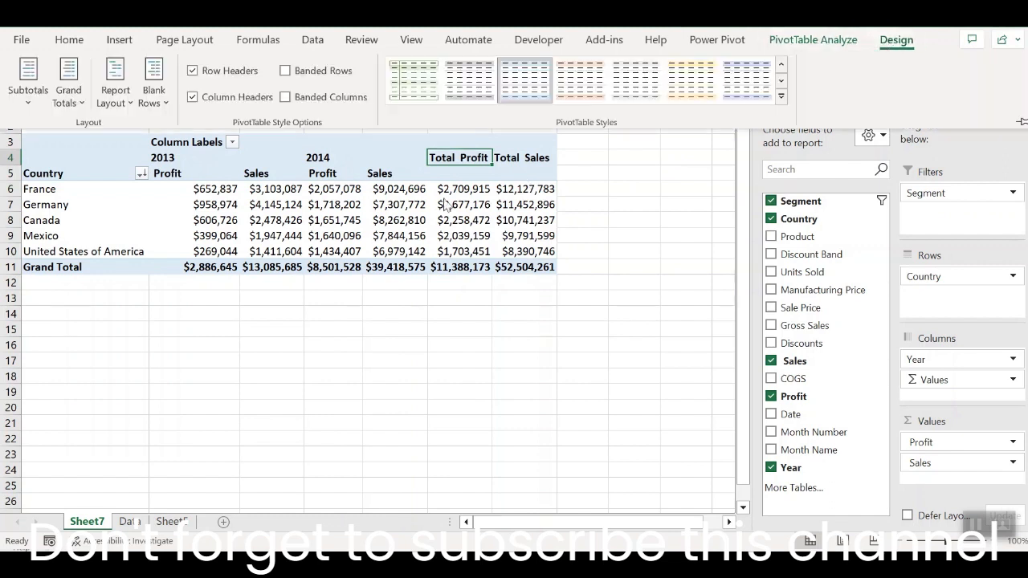
{"action": "left_click", "coordinate": [71, 101]}
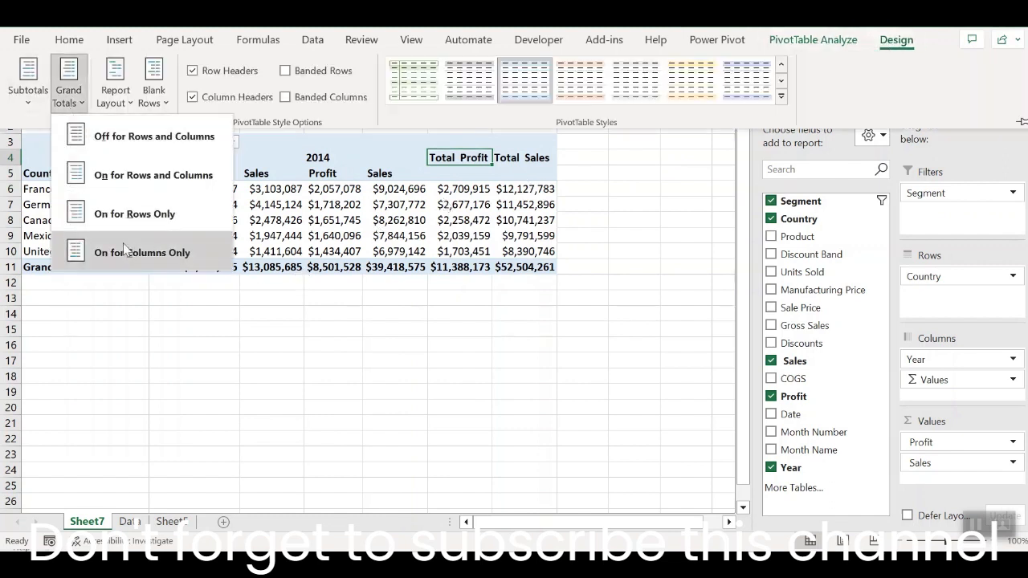
{"action": "left_click", "coordinate": [129, 147]}
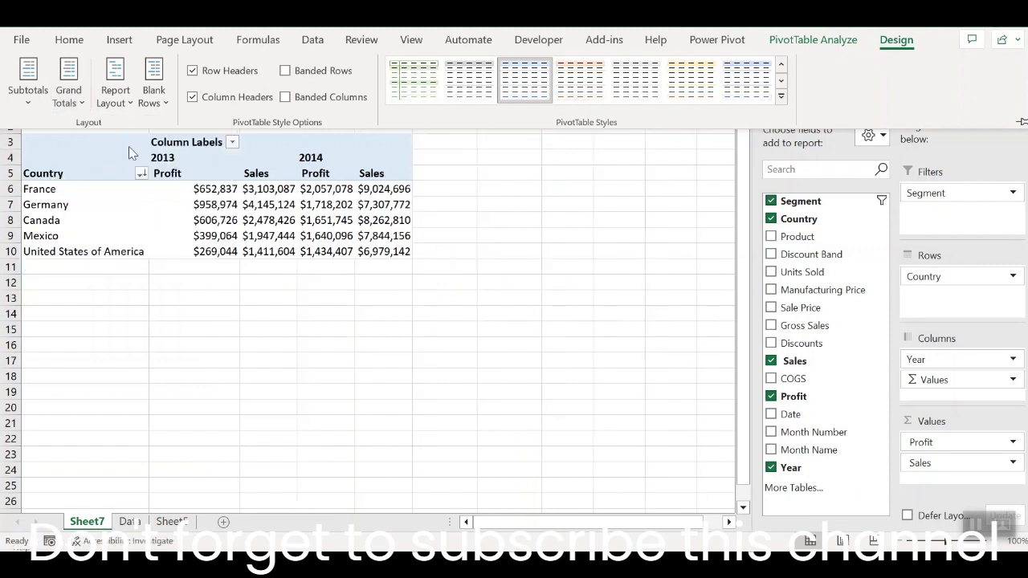
{"action": "left_click", "coordinate": [121, 265]}
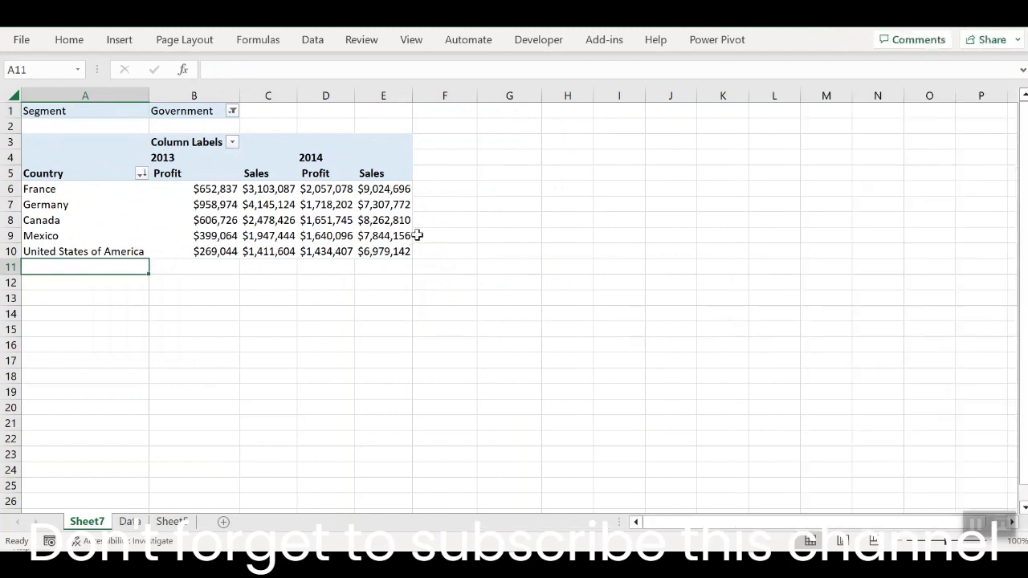
Set the PivotTable's grand totals to show for columns only
{"action": "left_click", "coordinate": [269, 220]}
{"action": "left_click", "coordinate": [891, 42]}
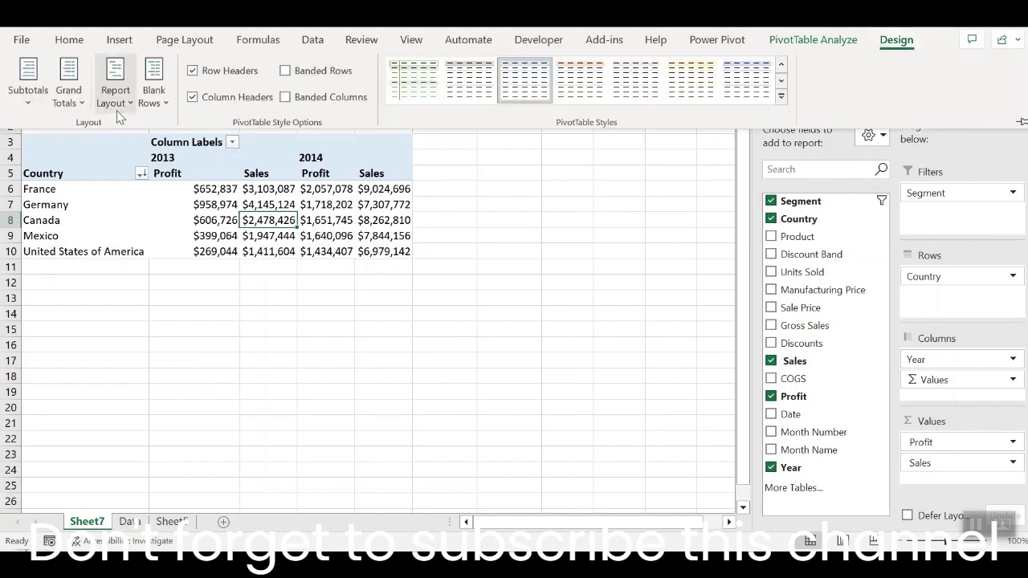
{"action": "left_click", "coordinate": [81, 103]}
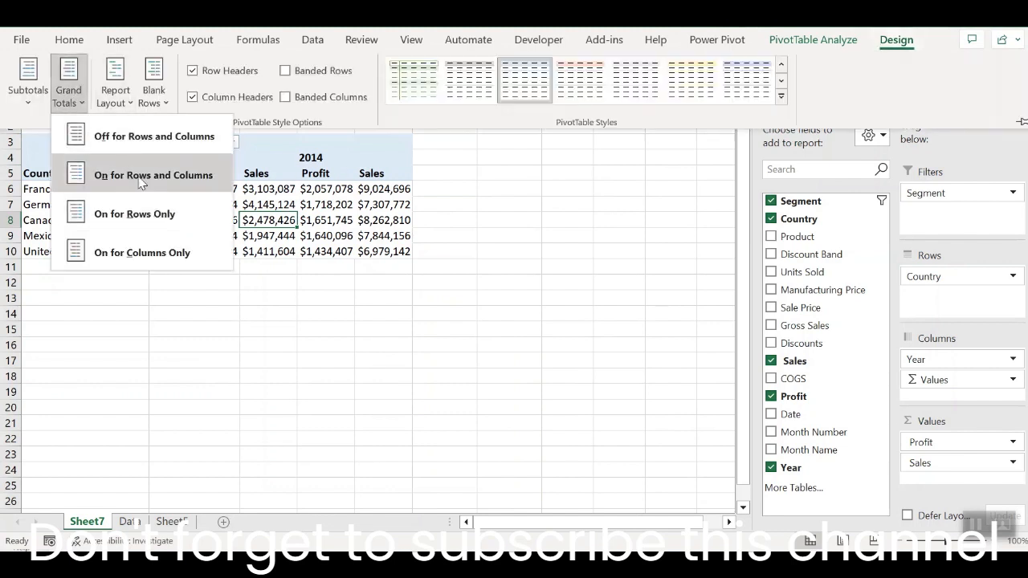
{"action": "left_click", "coordinate": [139, 255]}
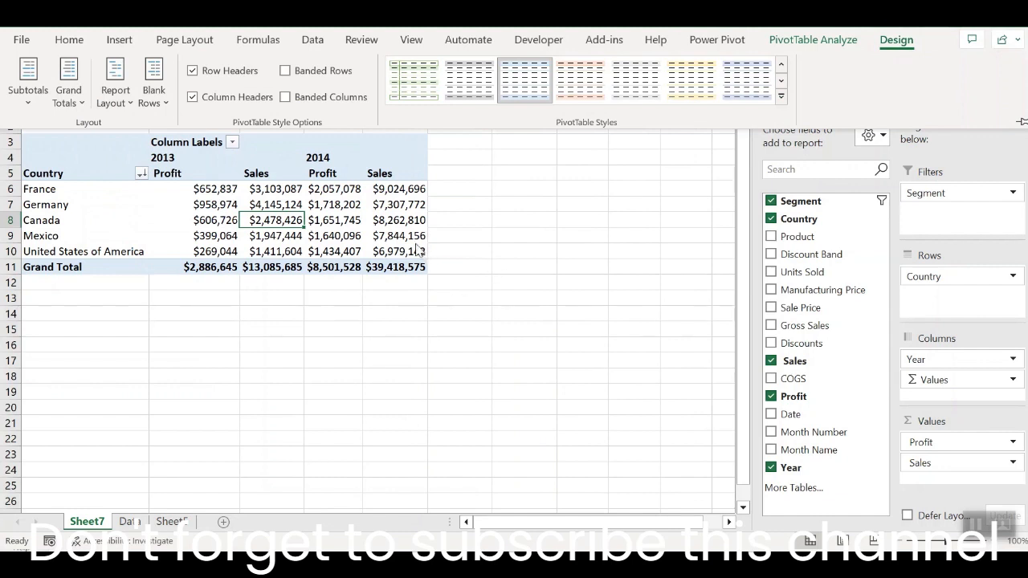
Set the PivotTable to show all subtotals at the bottom of each group
{"action": "left_click", "coordinate": [39, 111]}
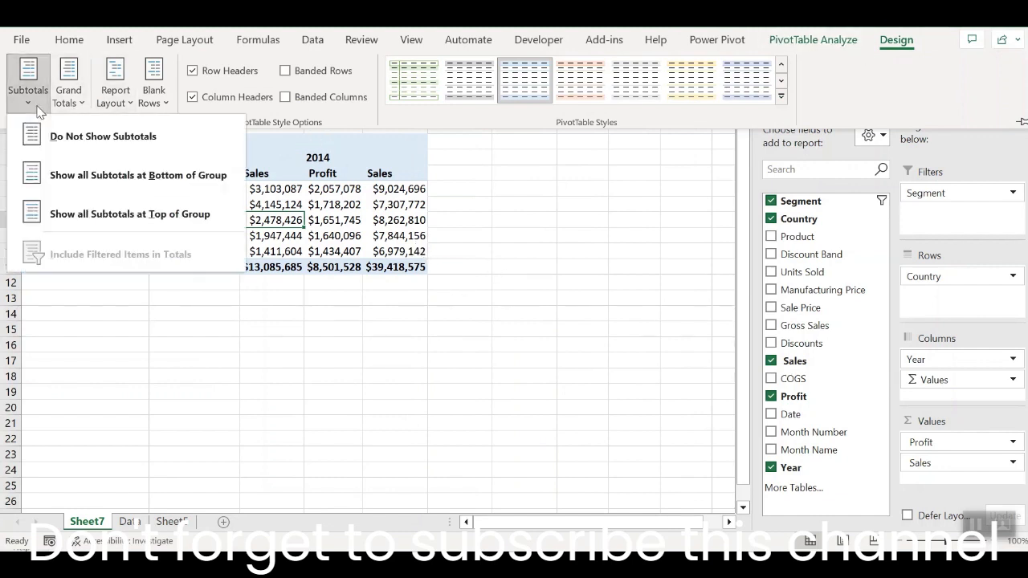
{"action": "left_click", "coordinate": [54, 181]}
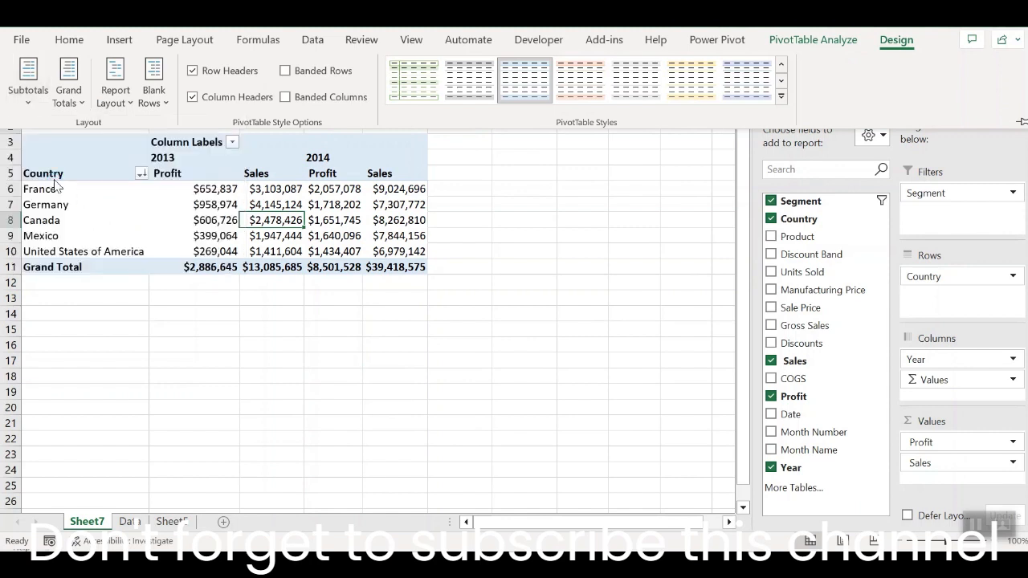
{"action": "left_click", "coordinate": [129, 212]}
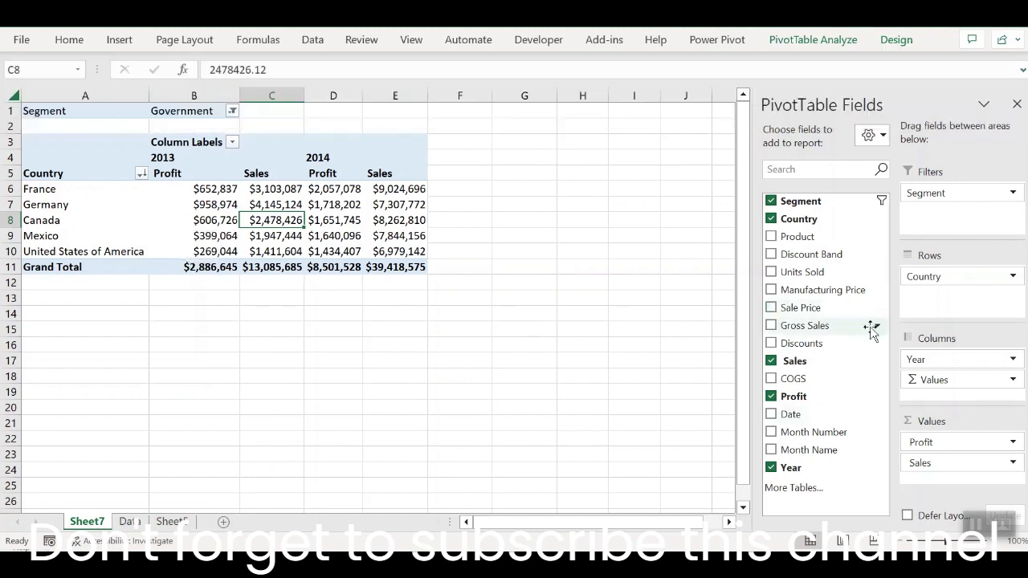
Add the Product field to the PivotTable's rows beneath Country and check the products listed under France
{"action": "left_click_drag", "start_coordinate": [800, 236], "coordinate": [948, 298]}
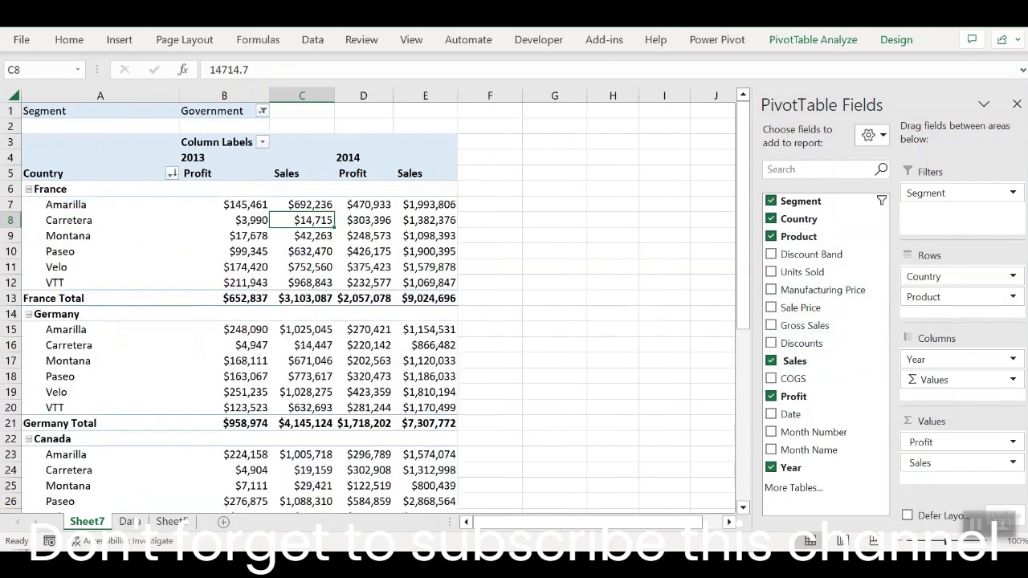
{"action": "left_click", "coordinate": [61, 188]}
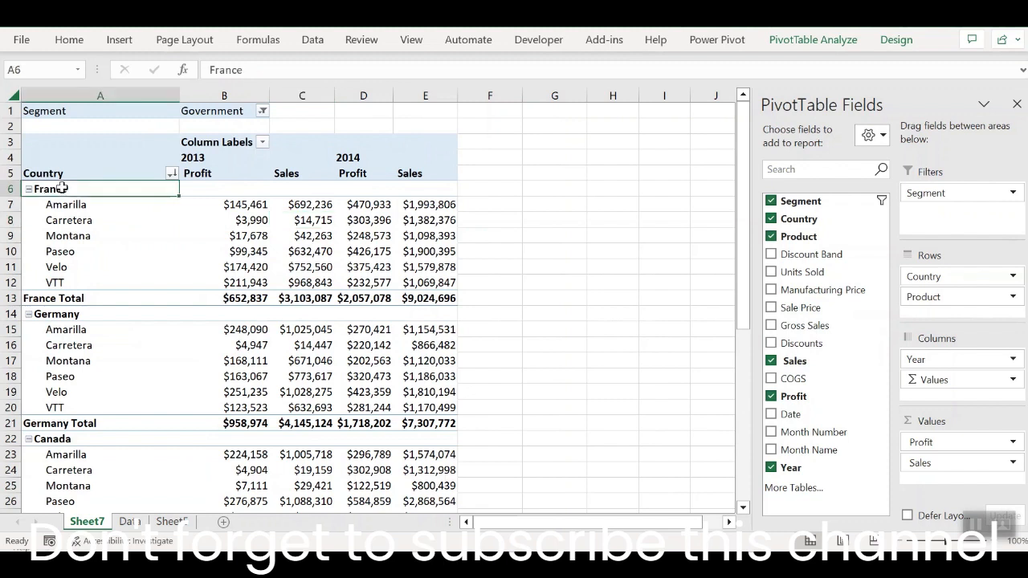
{"action": "left_click", "coordinate": [82, 208]}
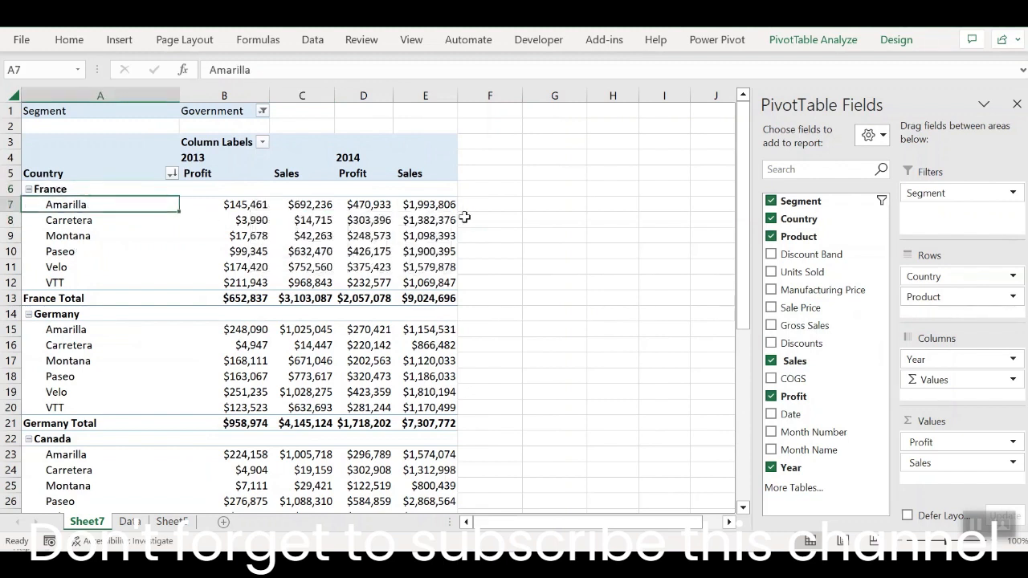
Turn off all subtotals in the PivotTable
{"action": "left_click", "coordinate": [895, 39]}
{"action": "left_click", "coordinate": [34, 103]}
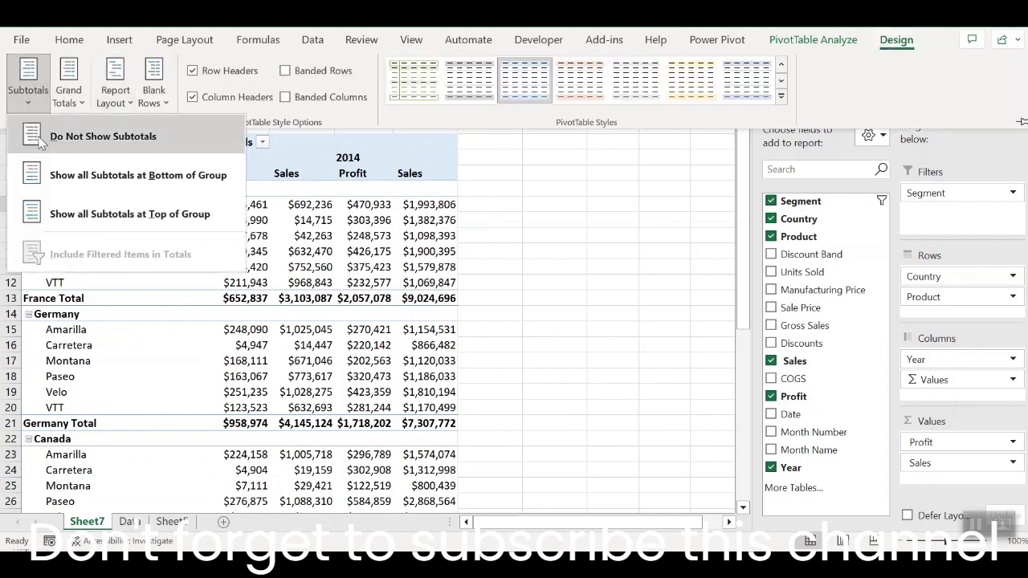
{"action": "left_click", "coordinate": [95, 148]}
{"action": "left_click", "coordinate": [121, 213]}
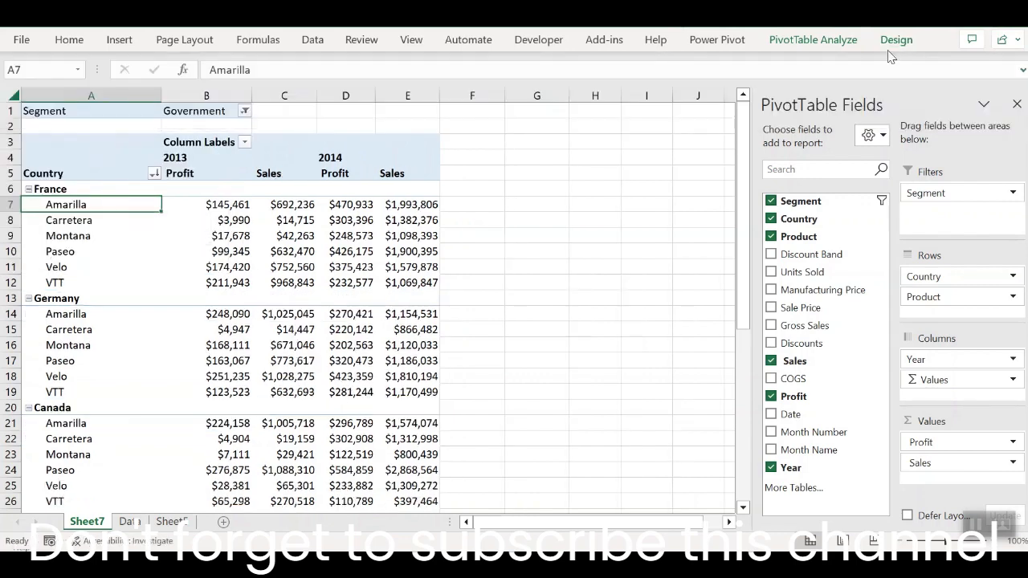
Keep the ribbon expanded and change the PivotTable's report layout to tabular form
{"action": "left_click", "coordinate": [895, 41]}
{"action": "left_click", "coordinate": [1021, 125]}
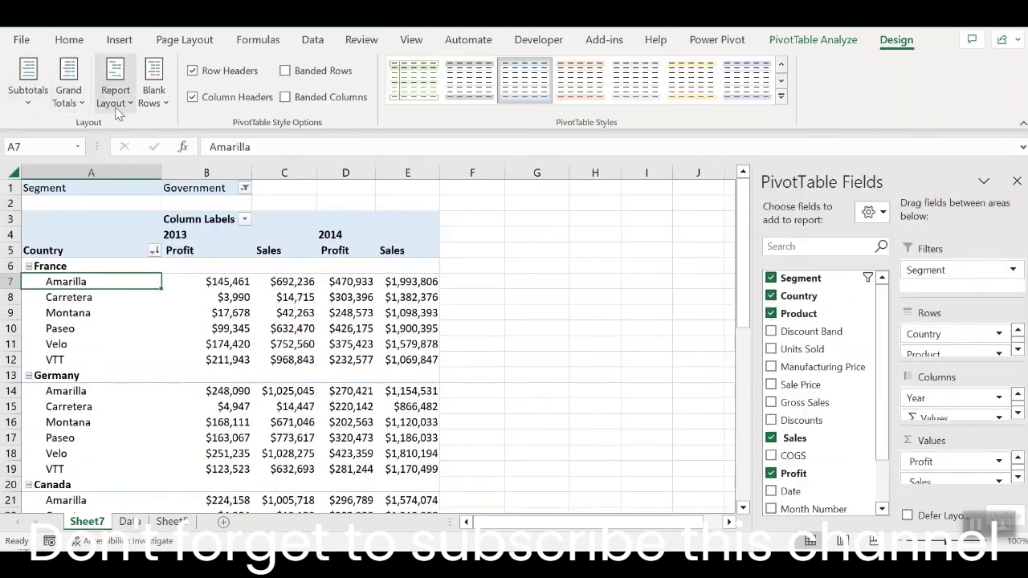
{"action": "left_click", "coordinate": [117, 111]}
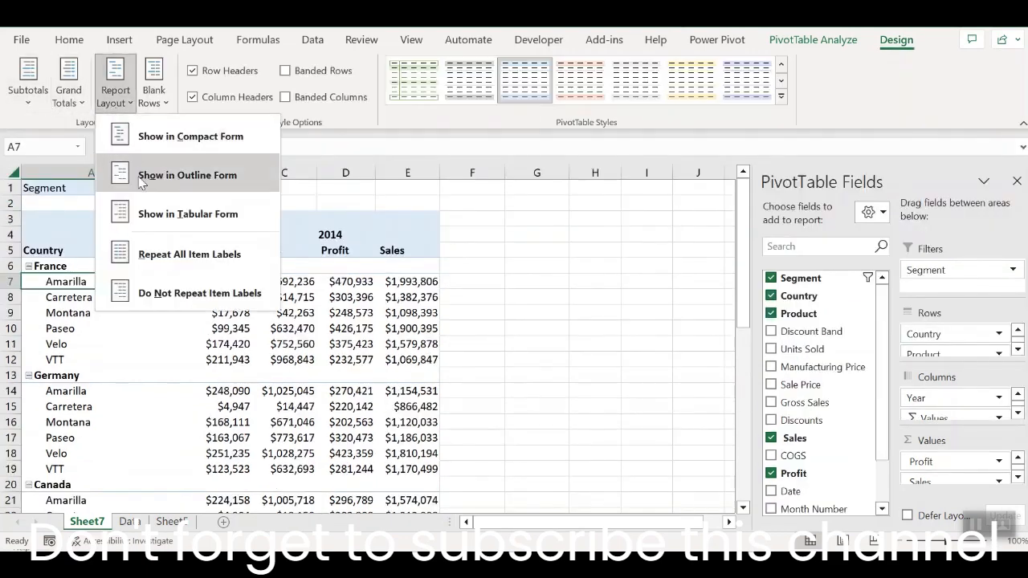
{"action": "left_click", "coordinate": [148, 217]}
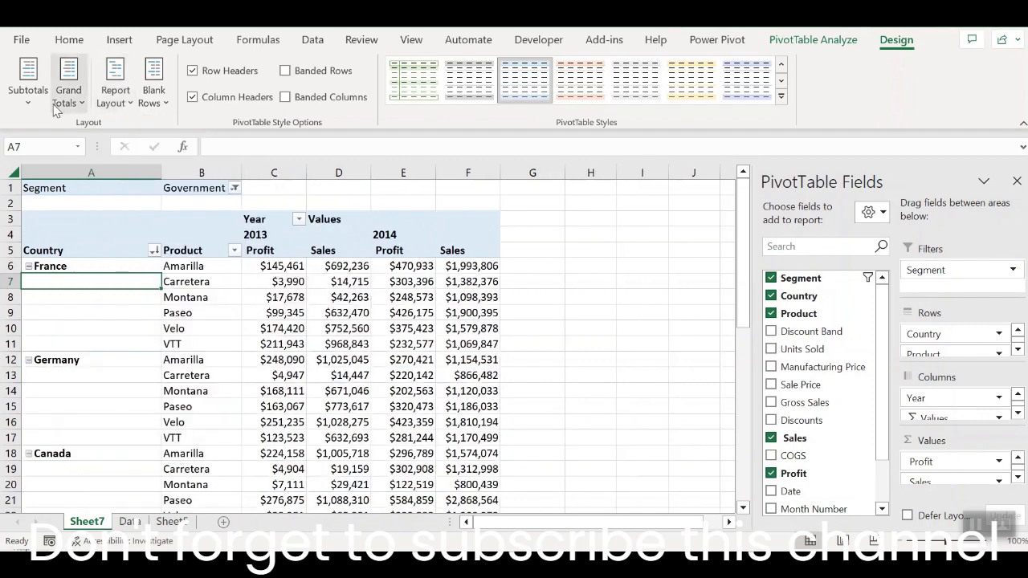
Repeat all item labels in the PivotTable and check the Country column's rows for France
{"action": "left_click", "coordinate": [123, 105]}
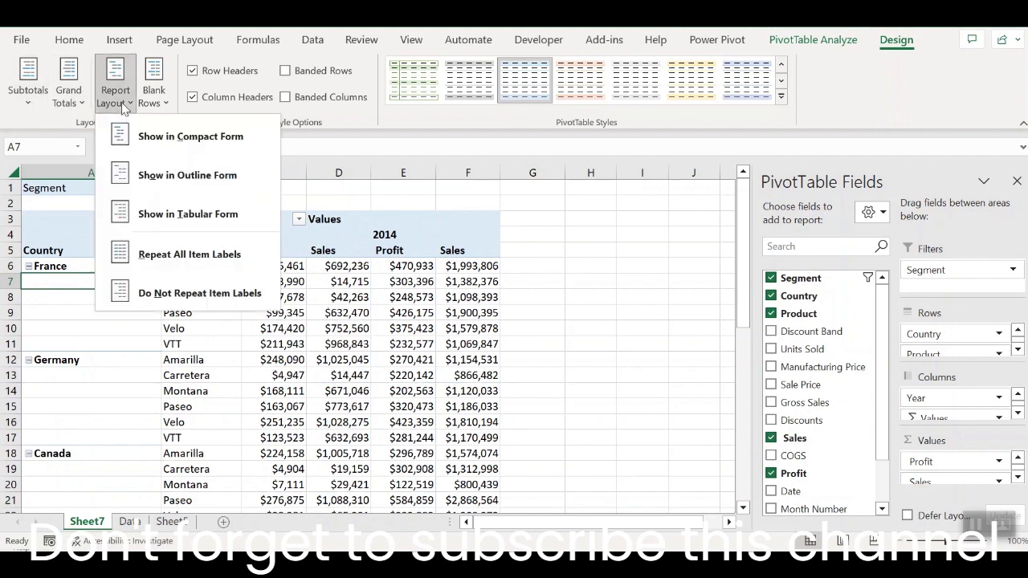
{"action": "left_click", "coordinate": [192, 254]}
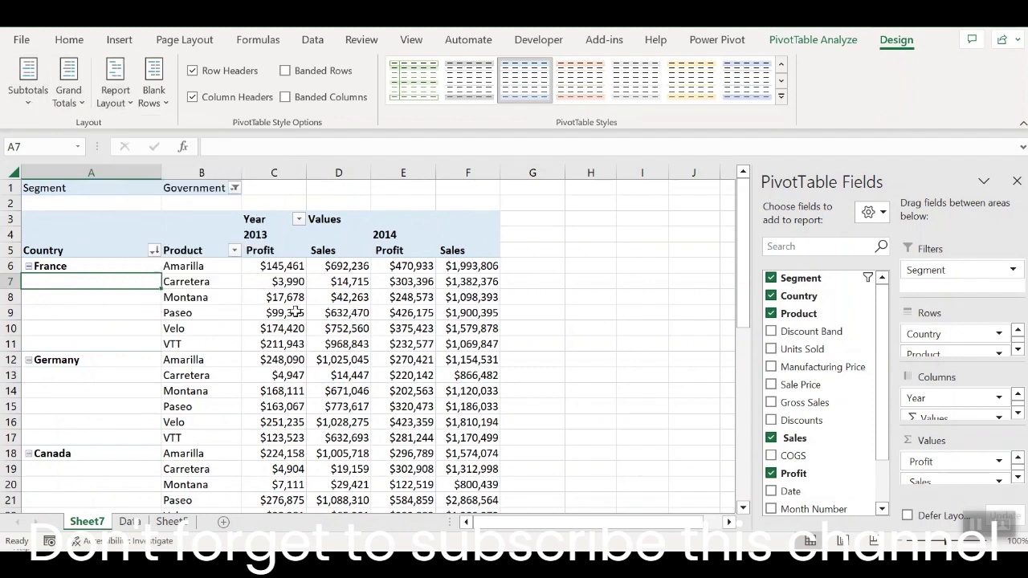
{"action": "left_click_drag", "start_coordinate": [66, 268], "coordinate": [56, 342]}
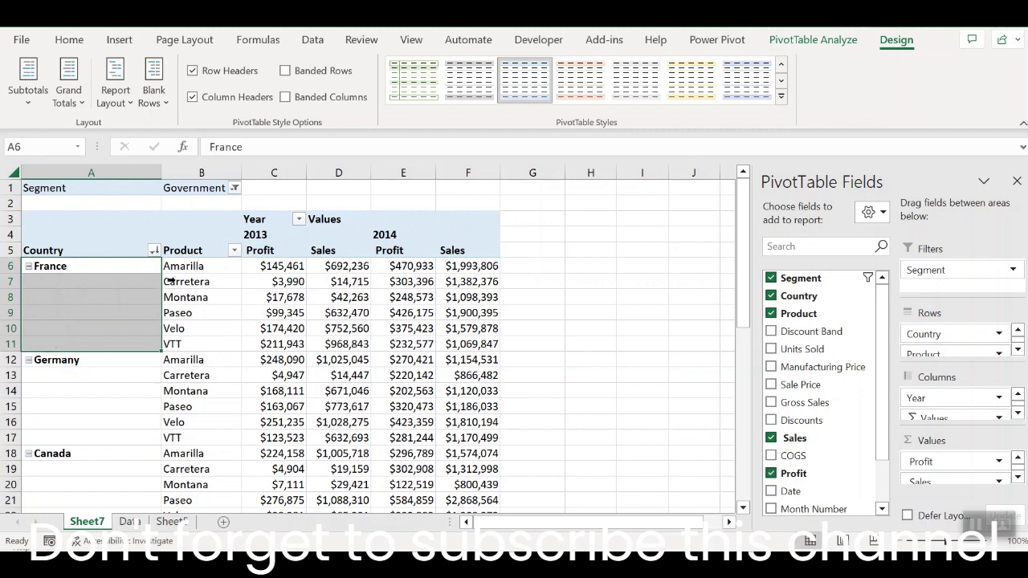
{"action": "left_click", "coordinate": [117, 95]}
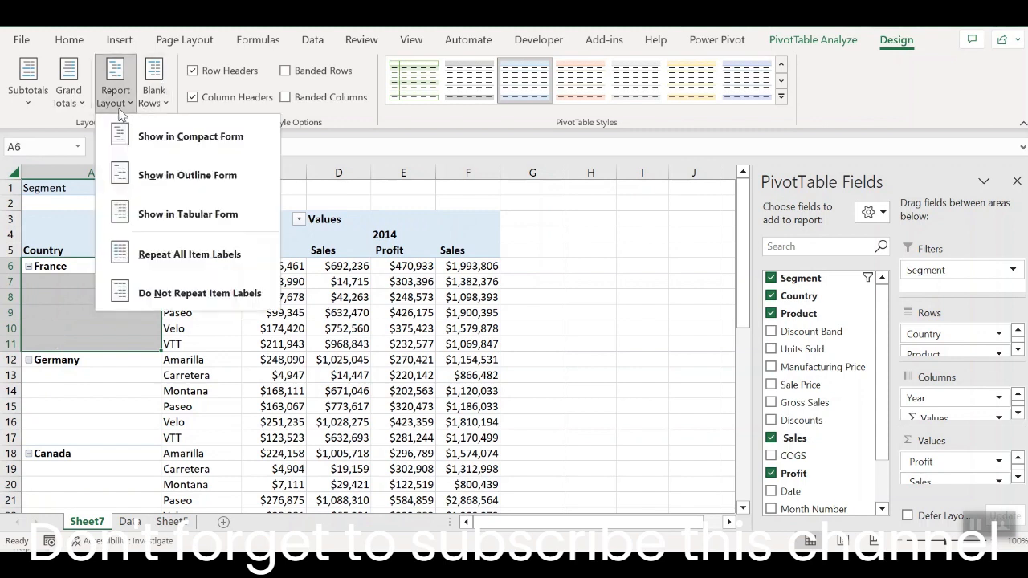
{"action": "left_click", "coordinate": [149, 270]}
{"action": "left_click", "coordinate": [77, 292]}
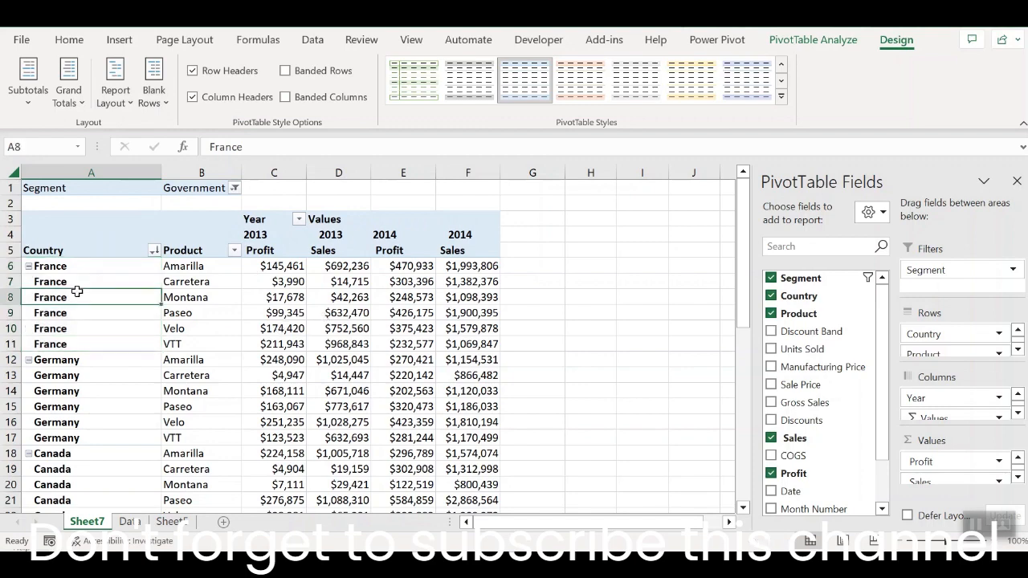
{"action": "left_click", "coordinate": [171, 297]}
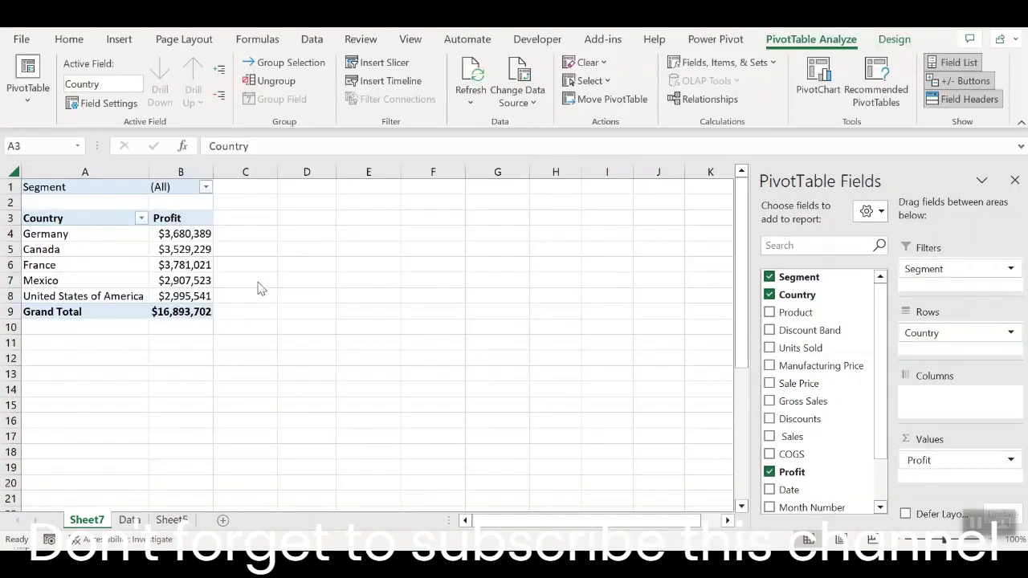
Select the entire country profit PivotTable, including its Segment filter, and paste a copy starting at cell E1
{"action": "left_click", "coordinate": [138, 259]}
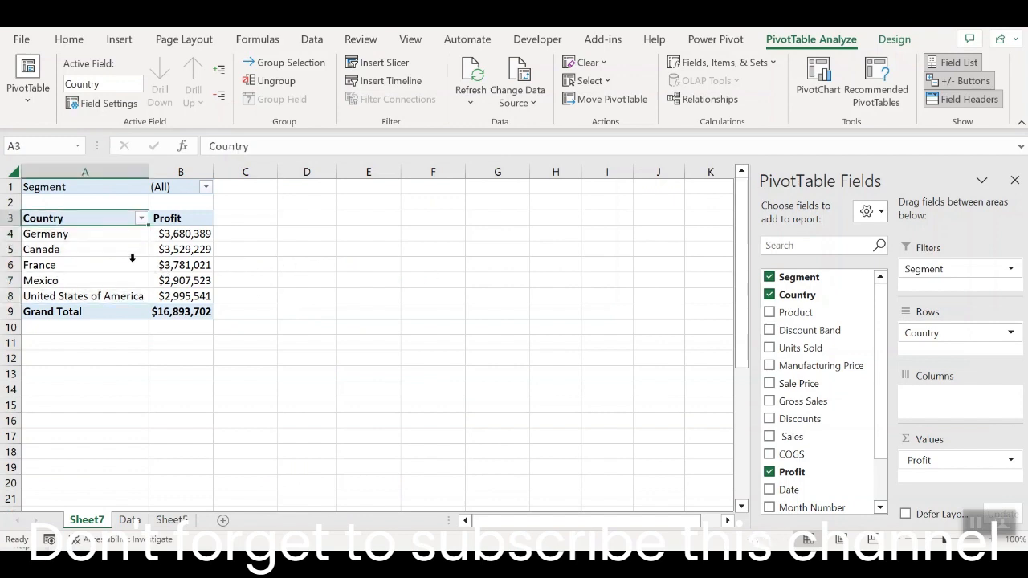
{"action": "left_click", "coordinate": [136, 258]}
{"action": "left_click", "coordinate": [592, 81]}
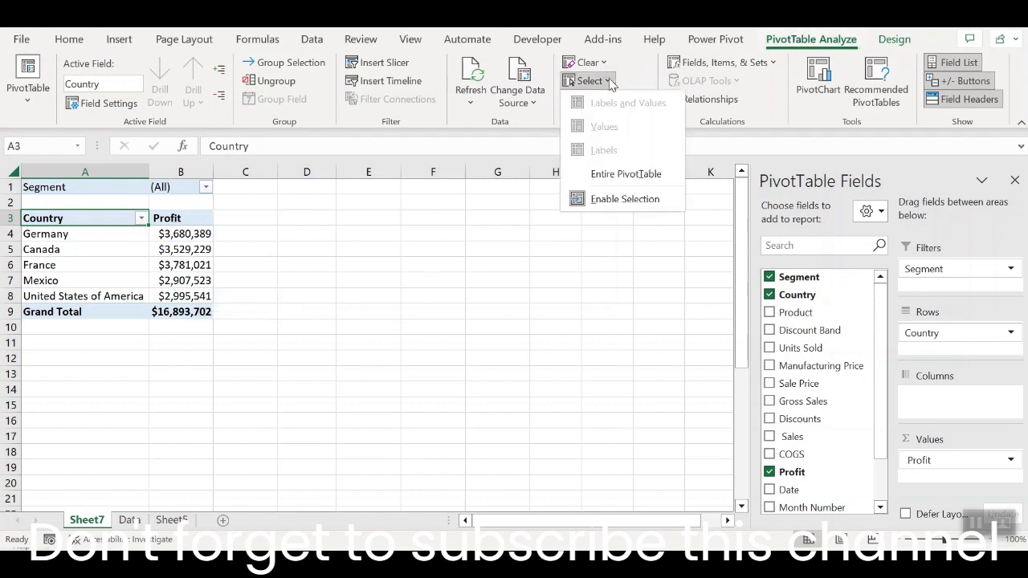
{"action": "left_click", "coordinate": [626, 175]}
{"action": "key", "text": "ctrl+c"}
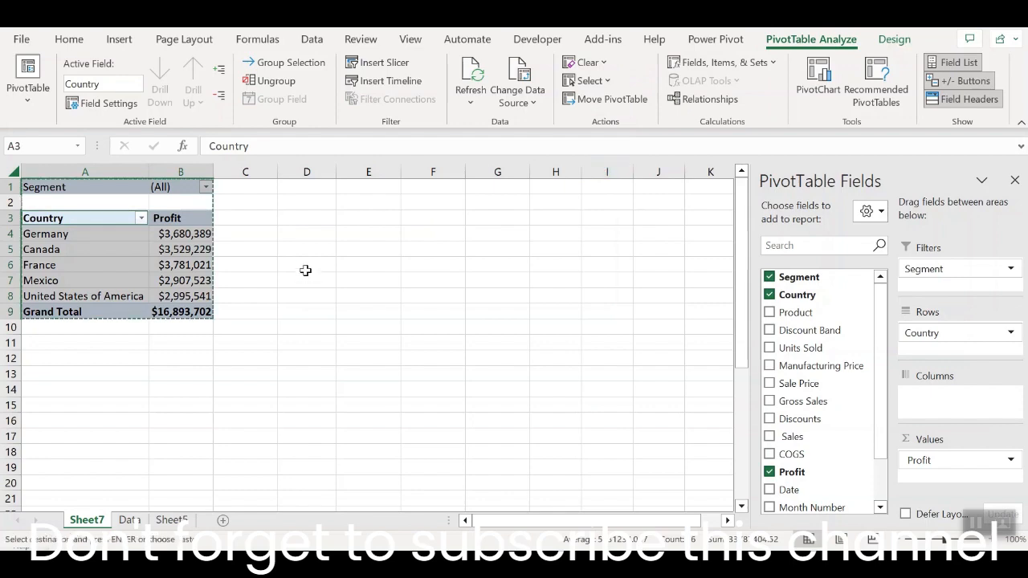
{"action": "left_click", "coordinate": [342, 186]}
{"action": "key", "text": "ctrl+v"}
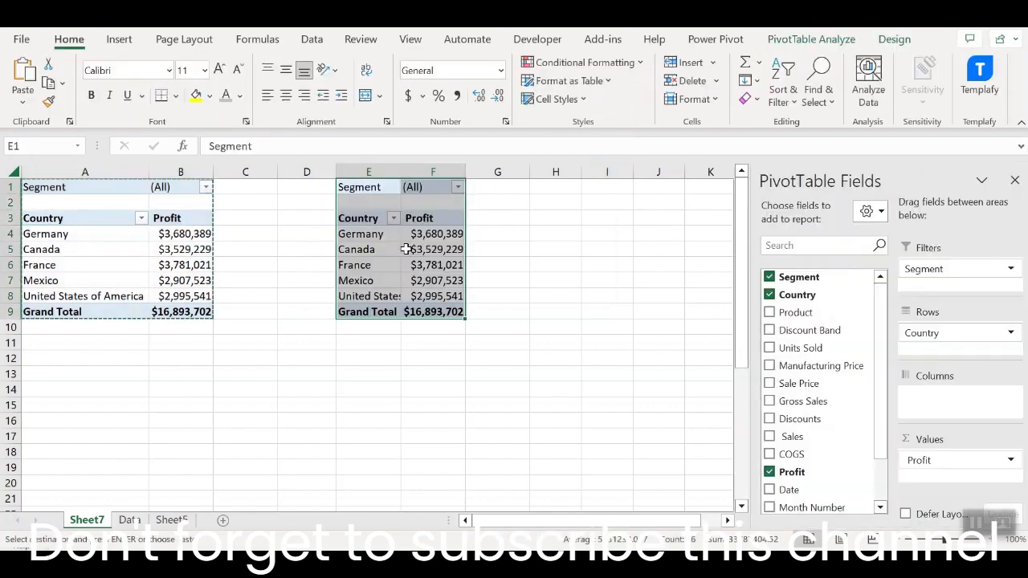
{"action": "left_click", "coordinate": [495, 293]}
{"action": "left_click", "coordinate": [403, 266]}
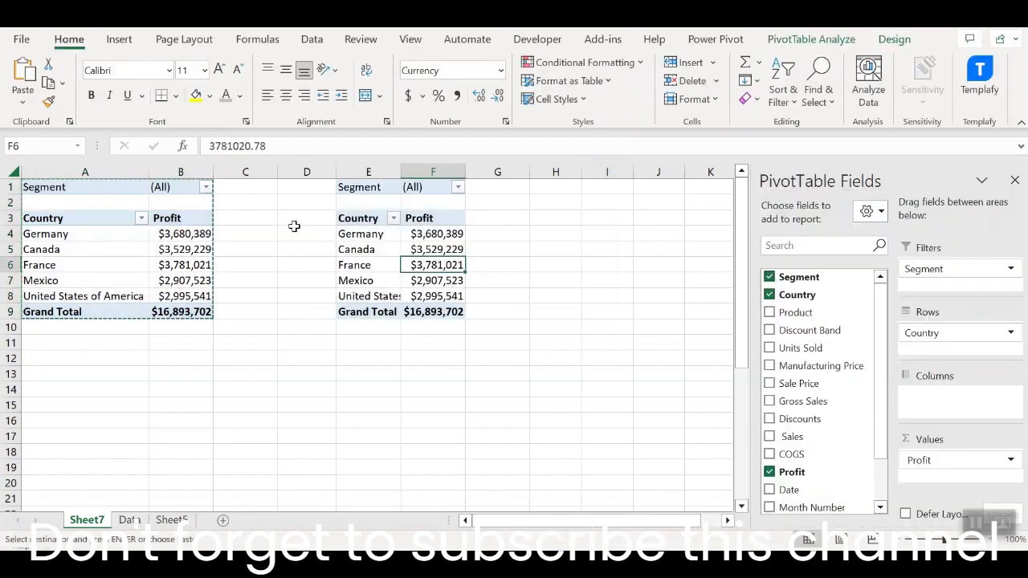
Show the Profit values in the copied PivotTable as % of Grand Total
{"action": "right_click", "coordinate": [423, 234]}
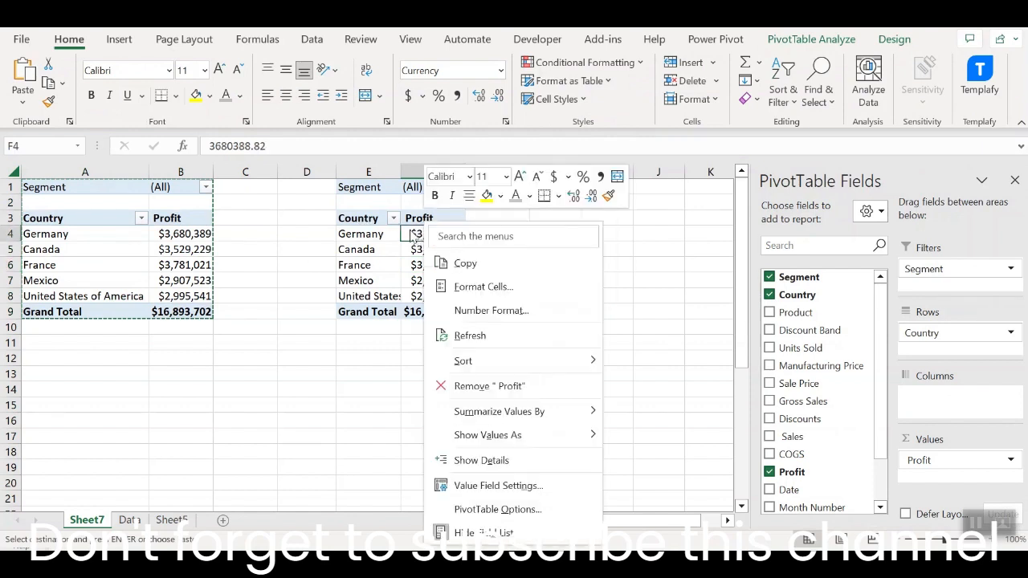
{"action": "mouse_move", "coordinate": [470, 434]}
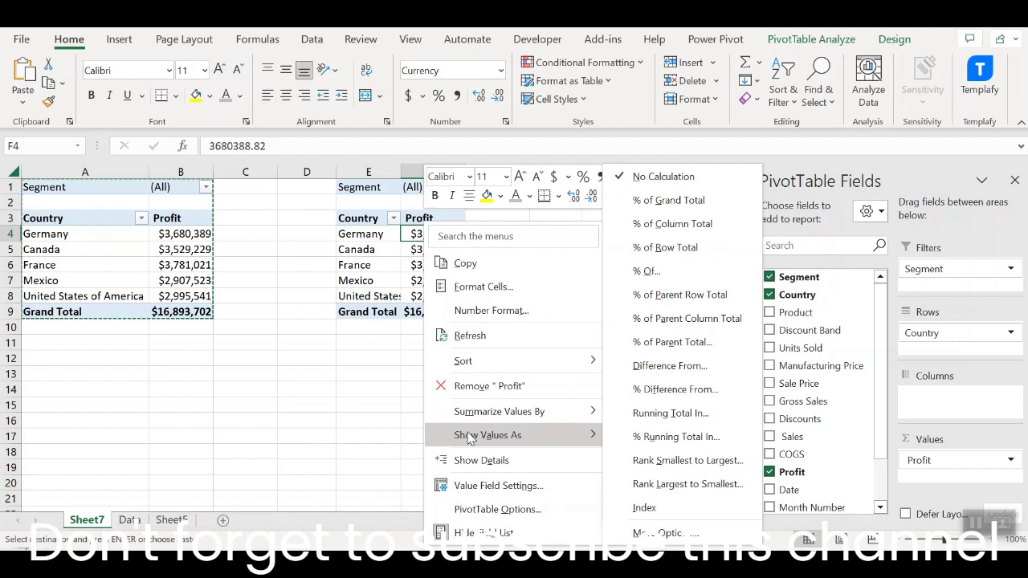
{"action": "left_click", "coordinate": [669, 201]}
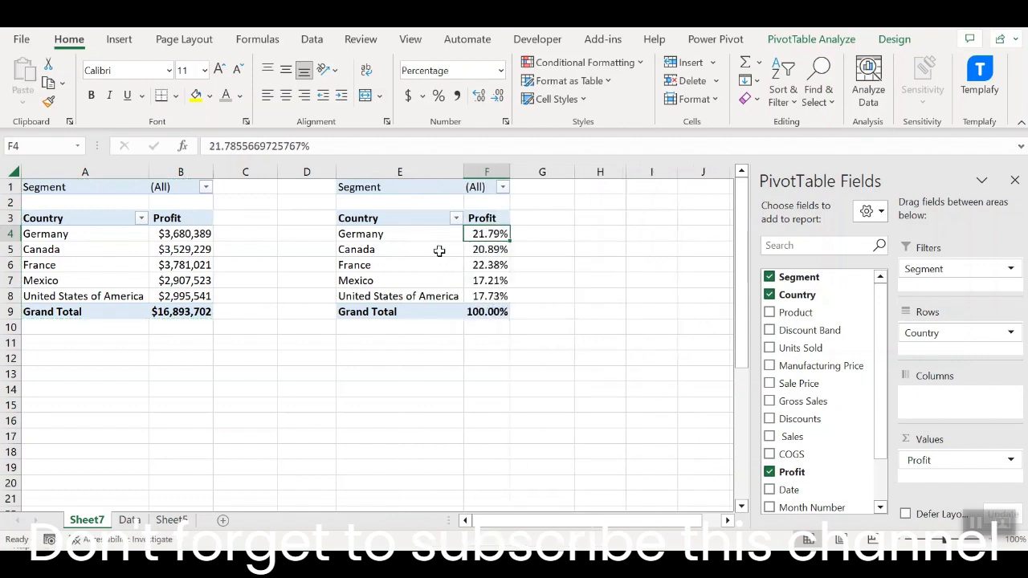
{"action": "left_click", "coordinate": [486, 269]}
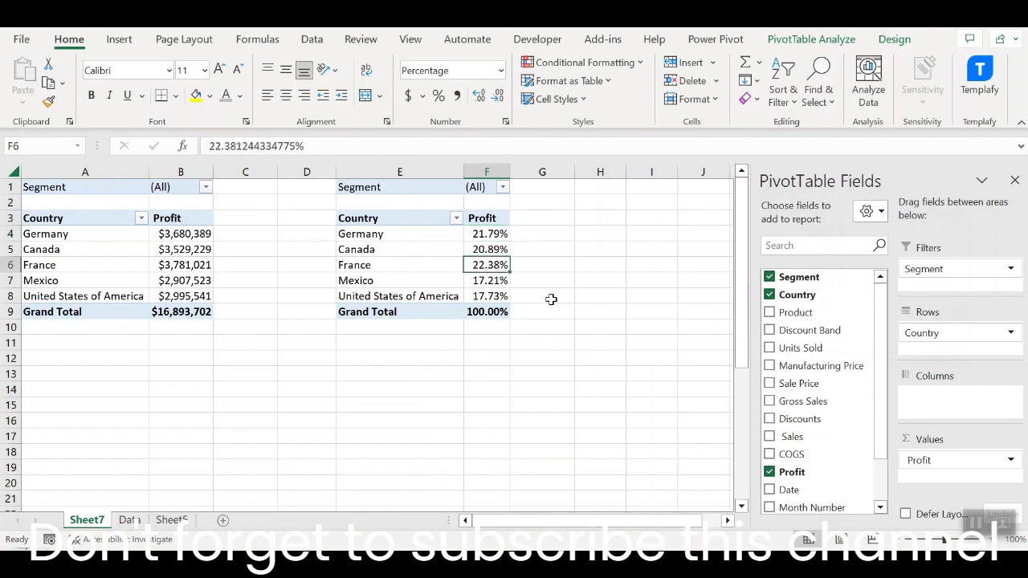
Sort the copied PivotTable's countries by profit percentage from largest to smallest
{"action": "left_click", "coordinate": [493, 233]}
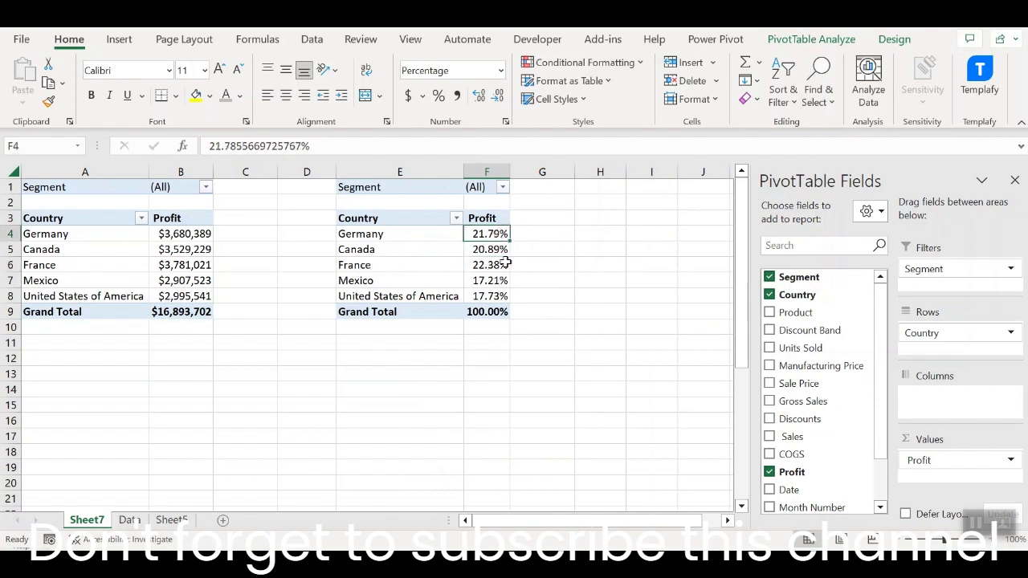
{"action": "right_click", "coordinate": [486, 233]}
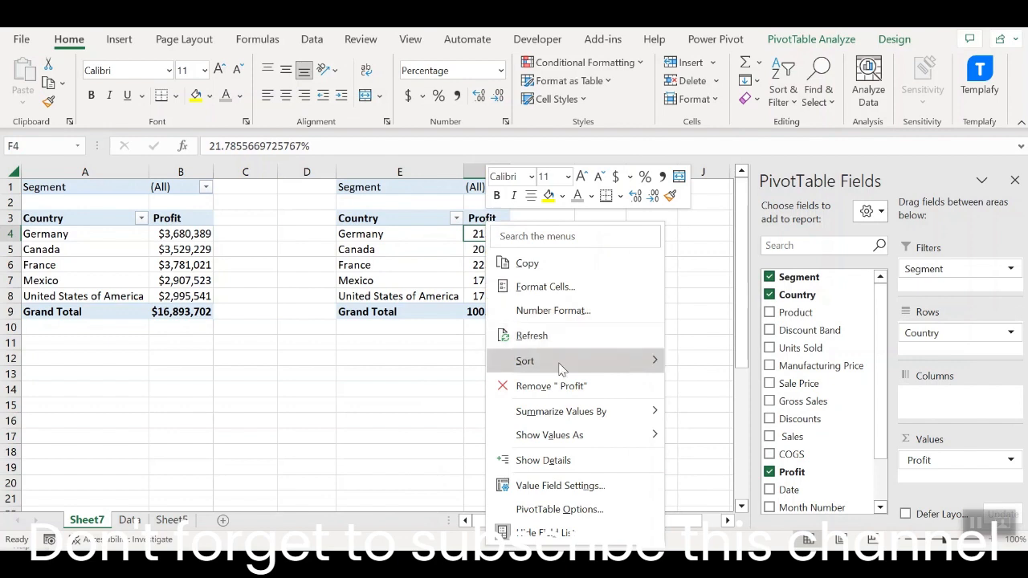
{"action": "mouse_move", "coordinate": [566, 367]}
{"action": "left_click", "coordinate": [697, 387]}
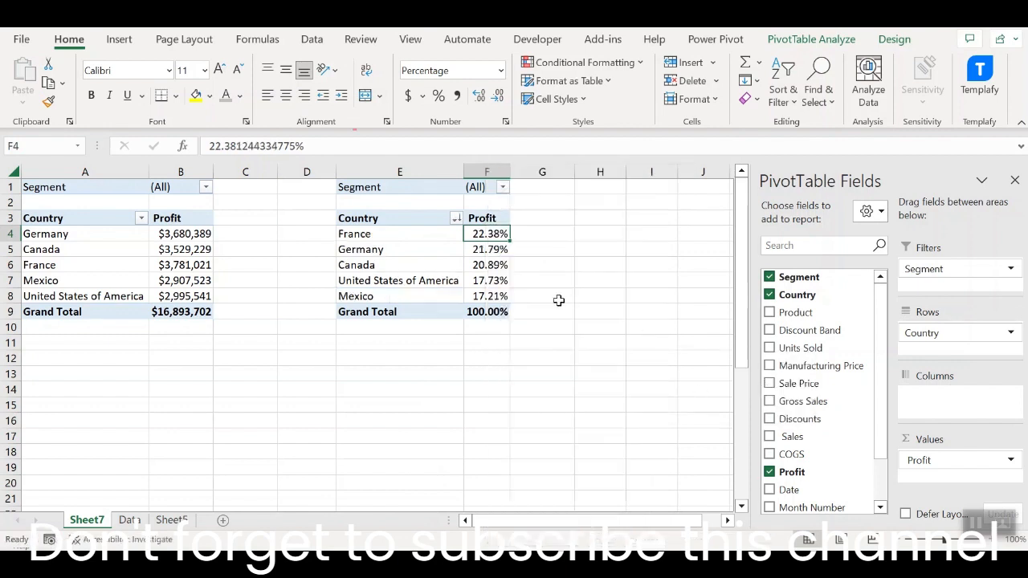
{"action": "key", "text": "Down"}
{"action": "key", "text": "Down"}
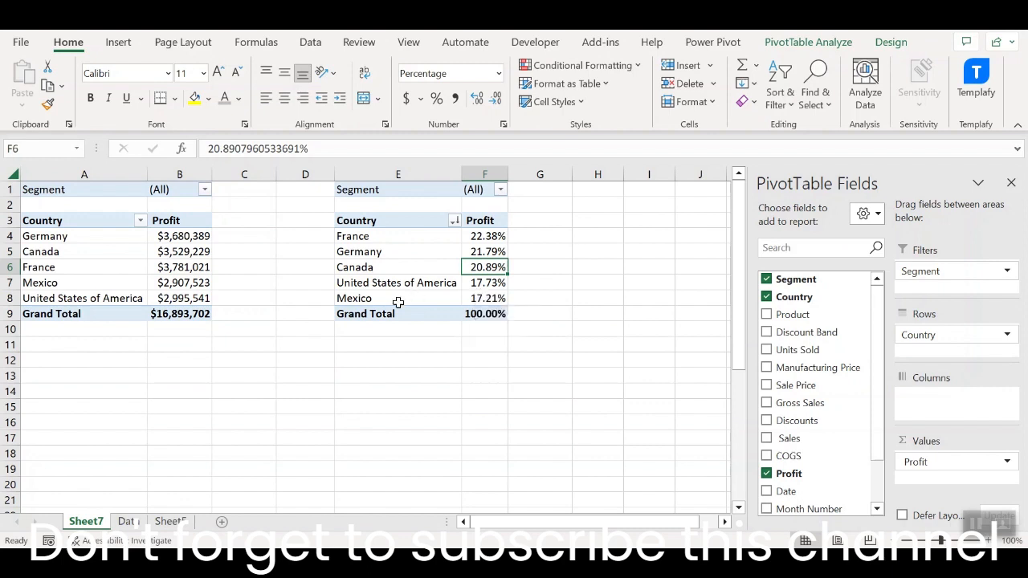
Try an orange style from the Medium group on the copied PivotTable
{"action": "left_click", "coordinate": [379, 272]}
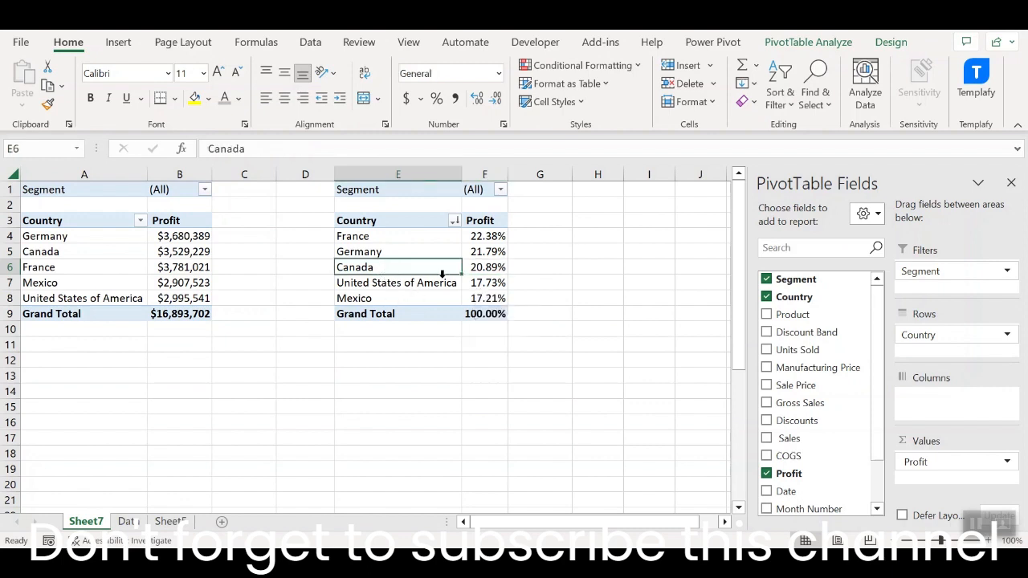
{"action": "left_click", "coordinate": [893, 46]}
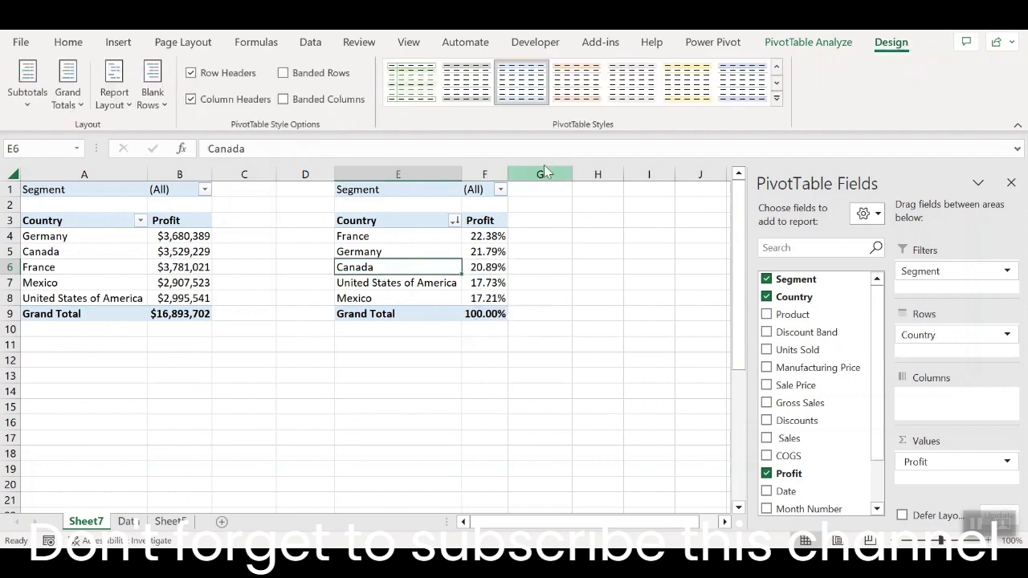
{"action": "left_click", "coordinate": [466, 87]}
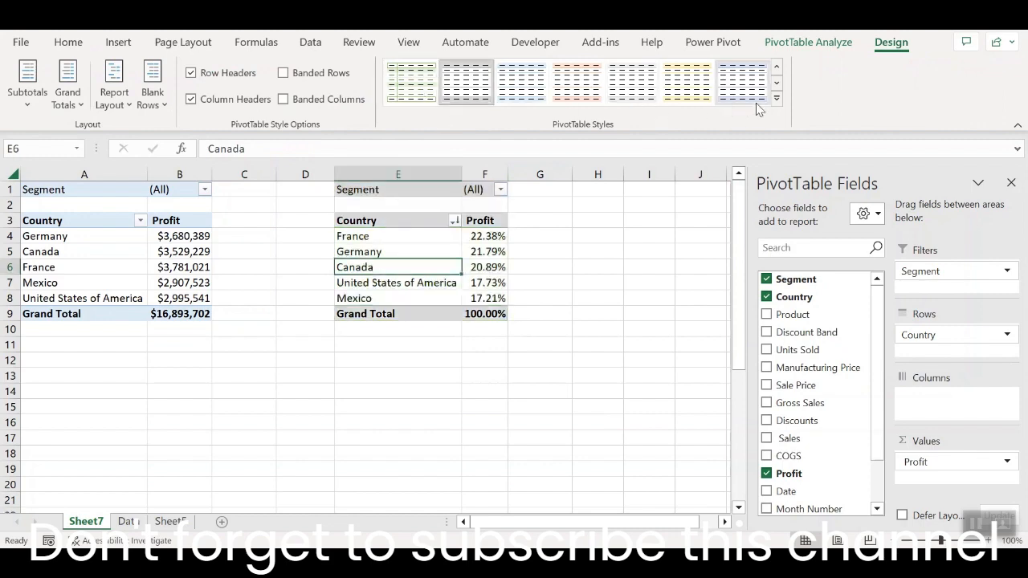
{"action": "left_click", "coordinate": [776, 98]}
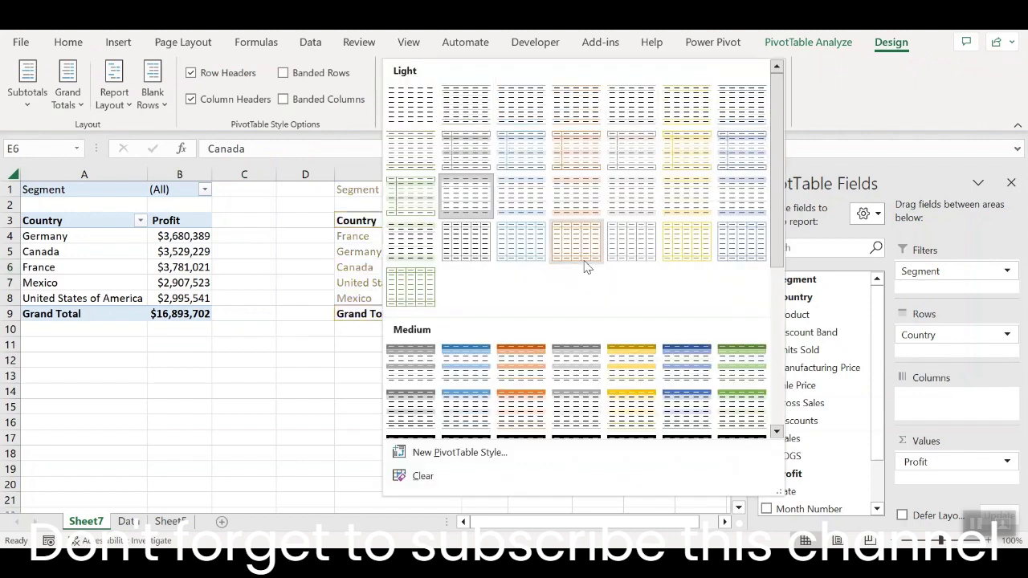
{"action": "left_click", "coordinate": [546, 363]}
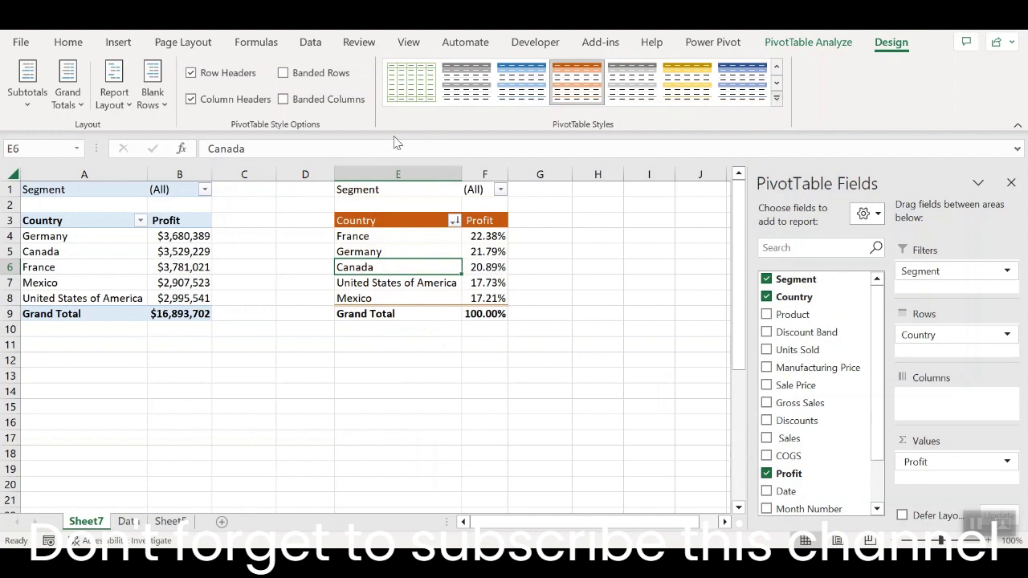
Enable banded rows and columns on the copied PivotTable, disable column headers, and apply a light blue style from the Light group
{"action": "left_click", "coordinate": [286, 76]}
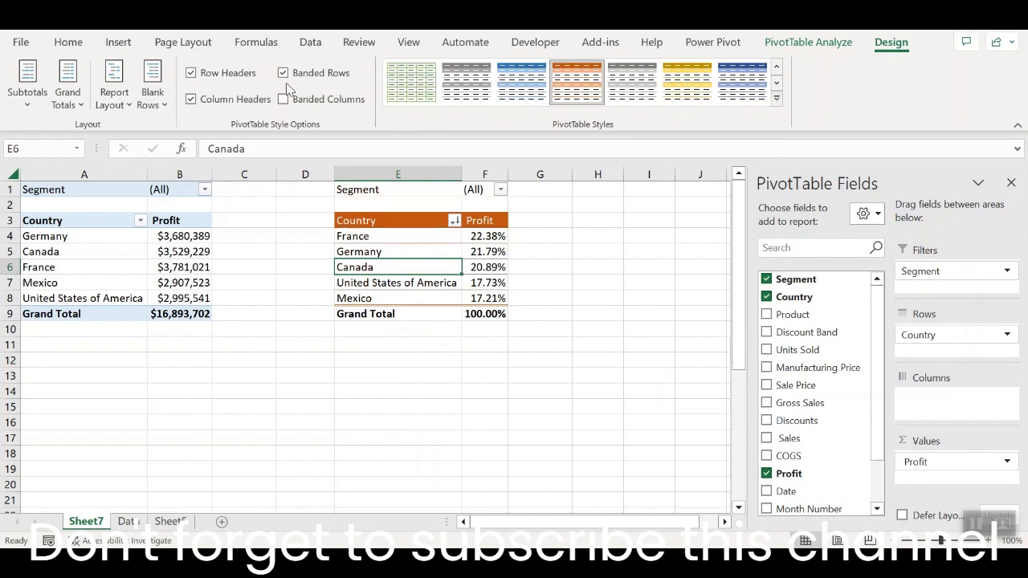
{"action": "left_click", "coordinate": [650, 96]}
{"action": "left_click", "coordinate": [190, 99]}
{"action": "left_click", "coordinate": [283, 98]}
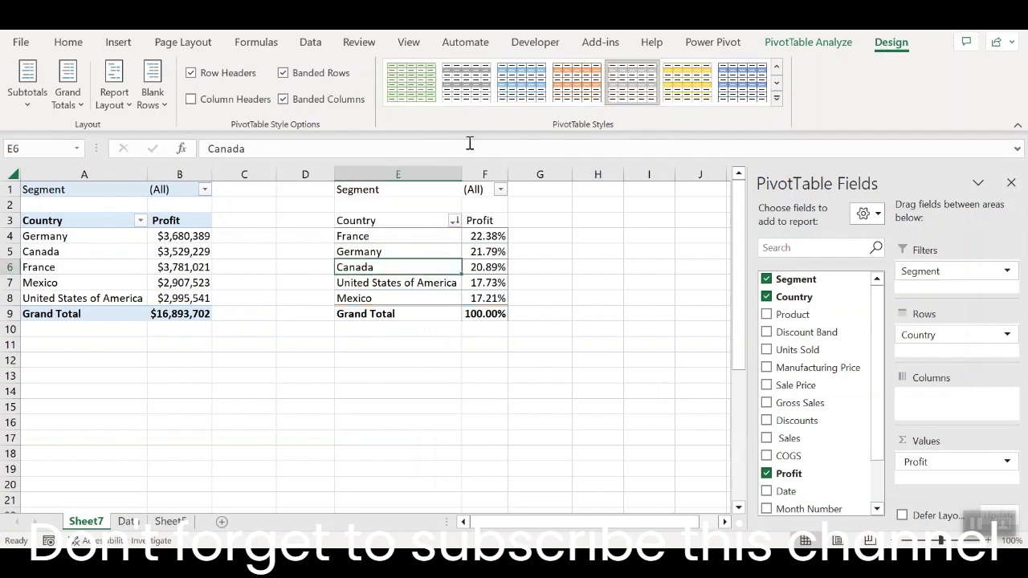
{"action": "left_click", "coordinate": [775, 98]}
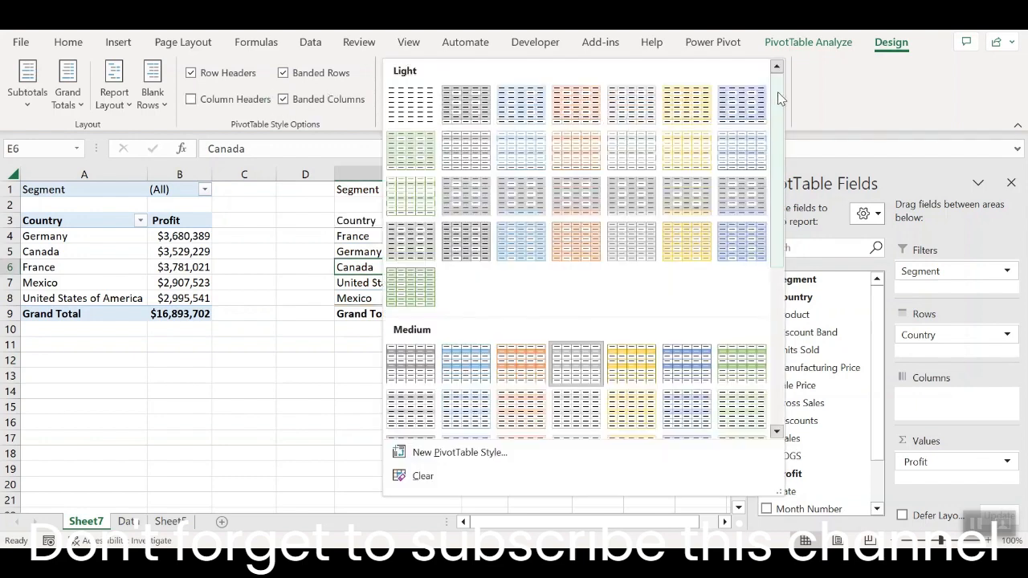
{"action": "left_click", "coordinate": [520, 103]}
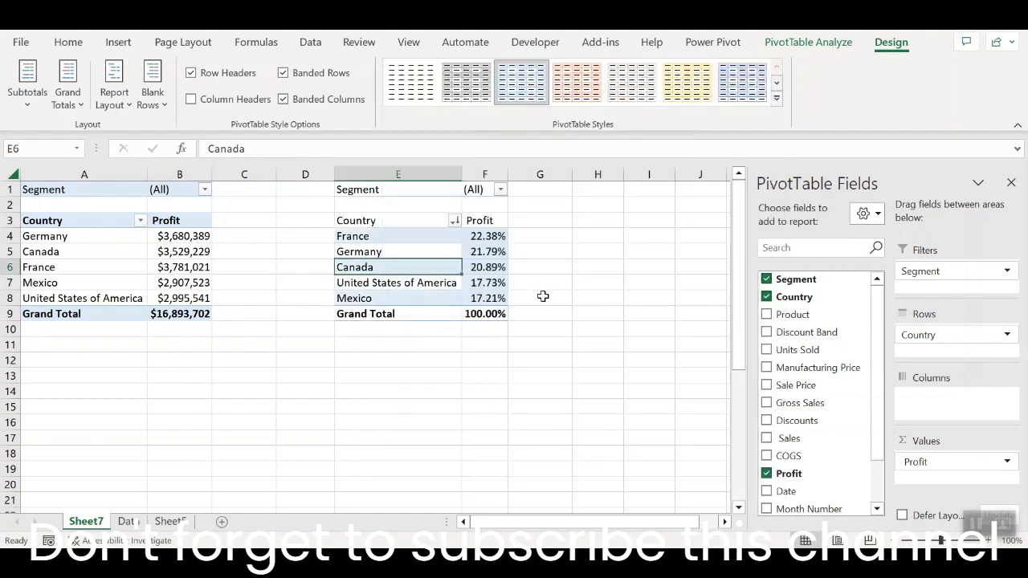
{"action": "left_click", "coordinate": [977, 524]}
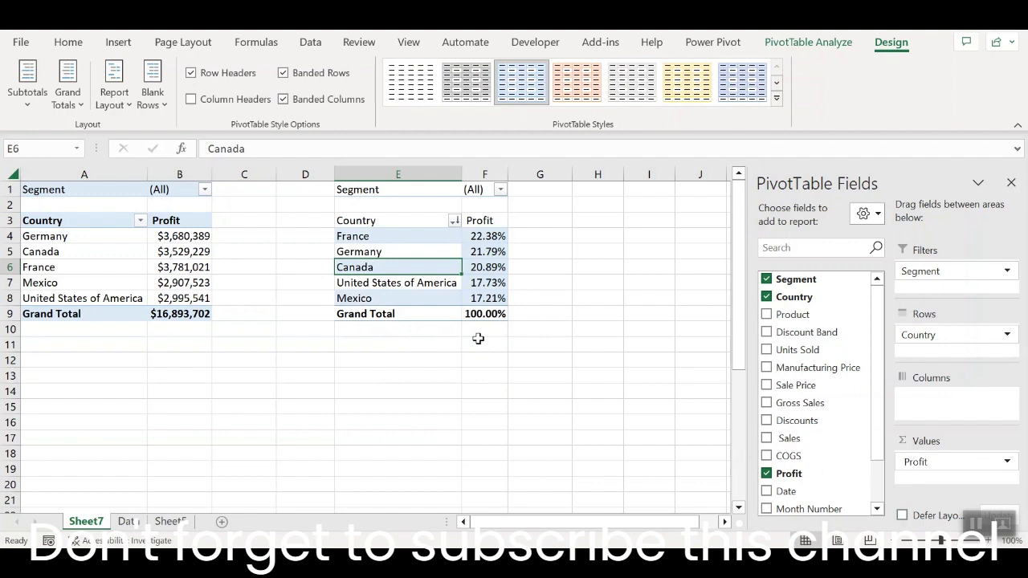
Insert slicers for the Segment and Product fields on the copied PivotTable
{"action": "left_click", "coordinate": [118, 42]}
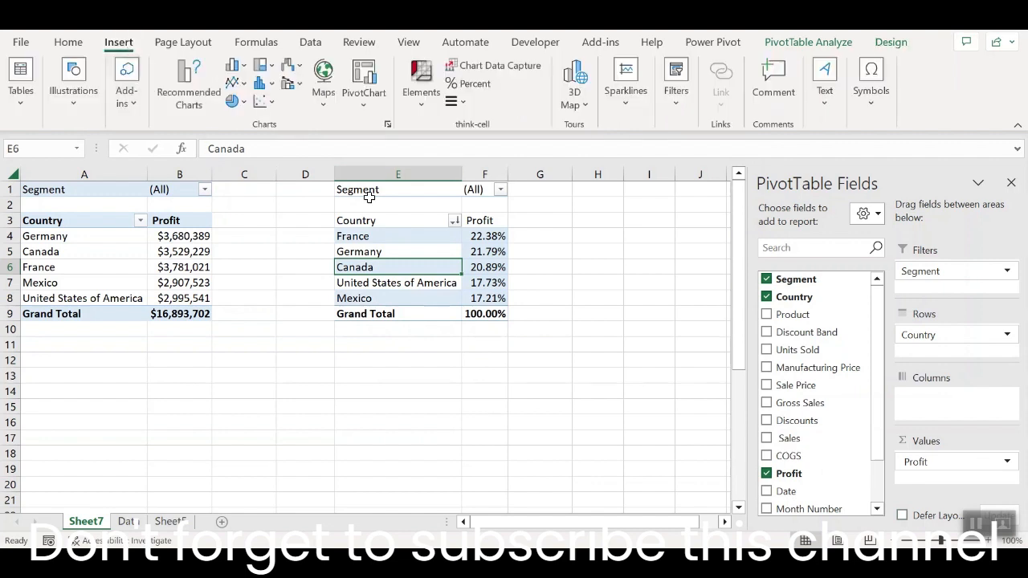
{"action": "left_click", "coordinate": [687, 100]}
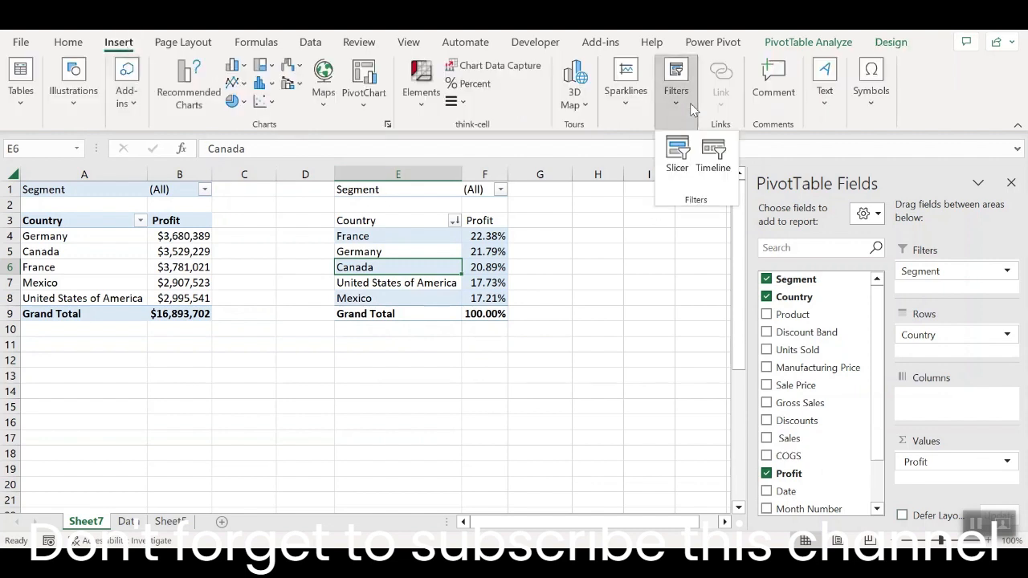
{"action": "left_click", "coordinate": [677, 153]}
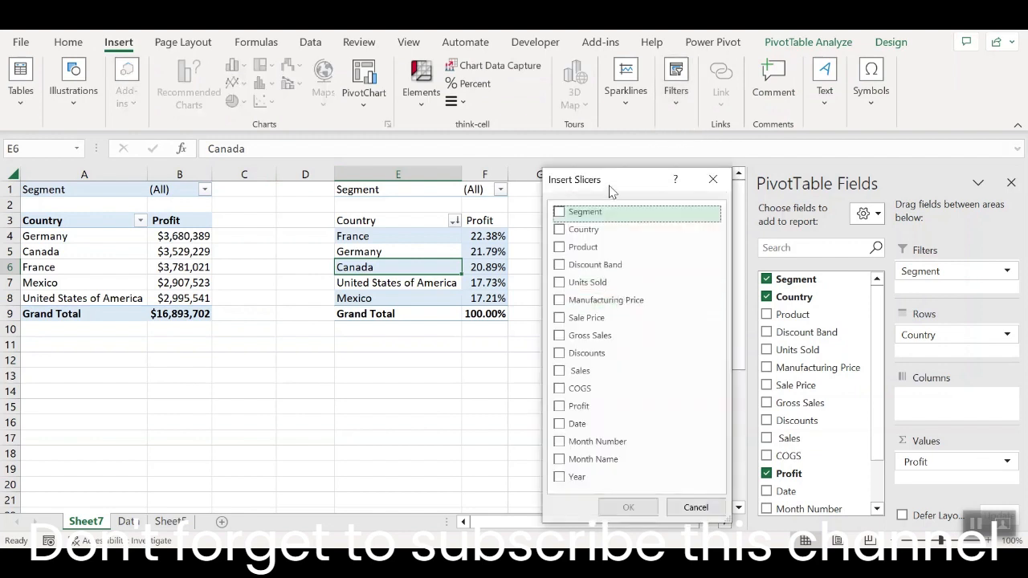
{"action": "left_click", "coordinate": [560, 248]}
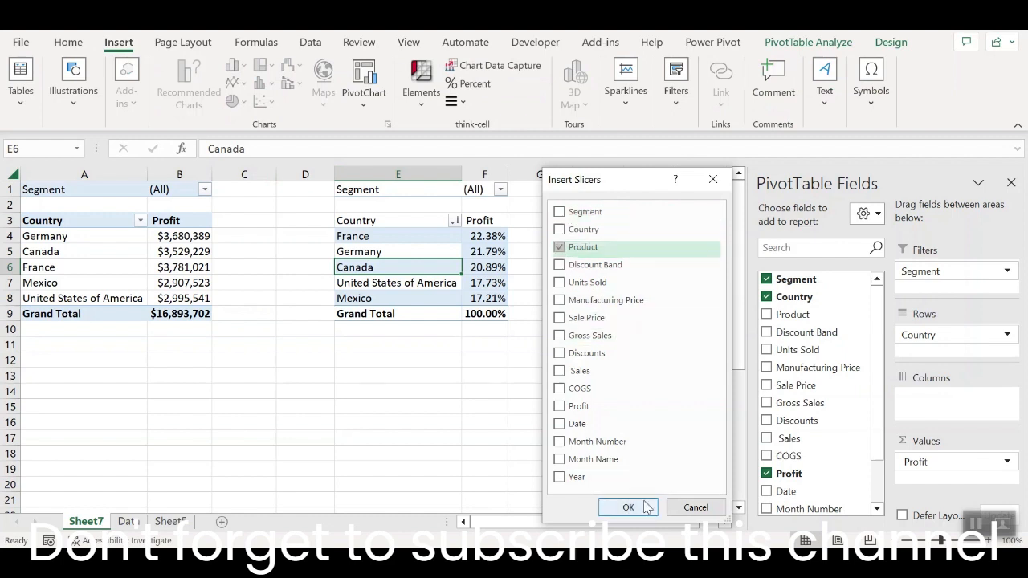
{"action": "left_click", "coordinate": [559, 212]}
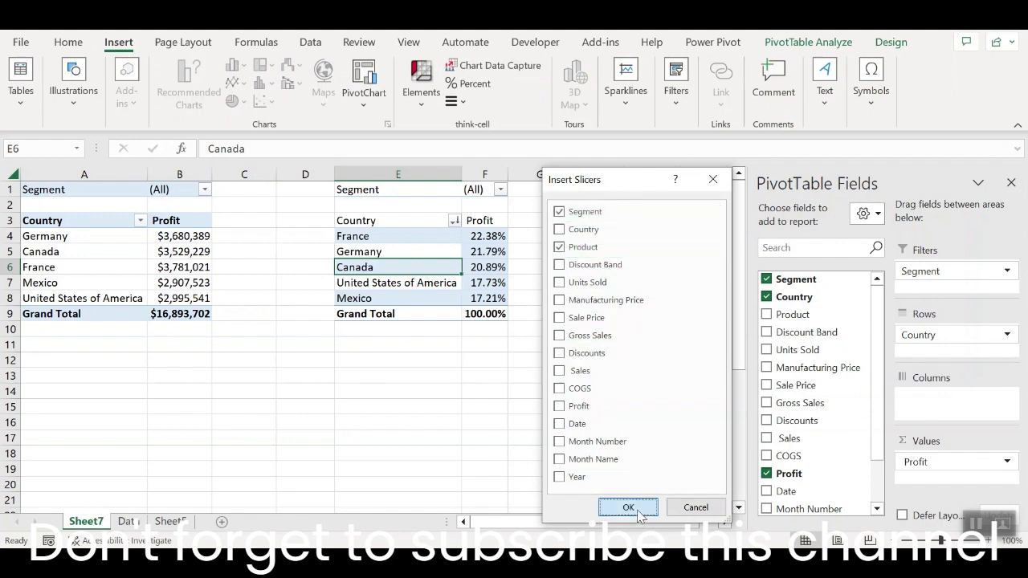
{"action": "left_click", "coordinate": [628, 507]}
Place the Product and Segment slicers side by side next to the copied PivotTable and shorten each to about 1.4 inches tall
{"action": "left_click_drag", "start_coordinate": [394, 273], "coordinate": [580, 200]}
{"action": "left_click_drag", "start_coordinate": [608, 404], "coordinate": [595, 294]}
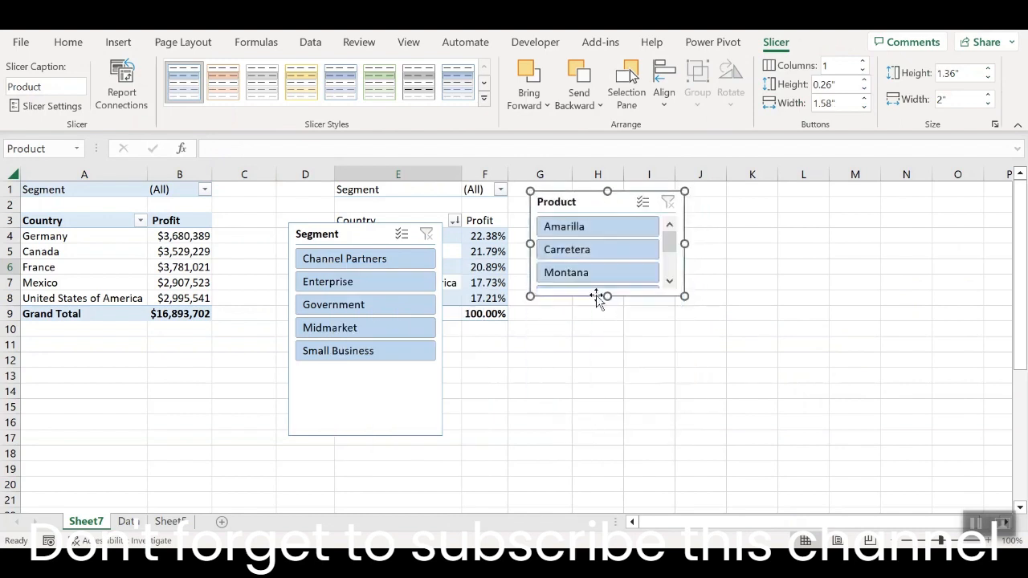
{"action": "left_click_drag", "start_coordinate": [349, 238], "coordinate": [751, 201]}
{"action": "left_click_drag", "start_coordinate": [780, 399], "coordinate": [760, 294]}
Arrange the Product slicer's buttons in 2 columns and reduce its height to about 1.2 inches
{"action": "left_click", "coordinate": [576, 204]}
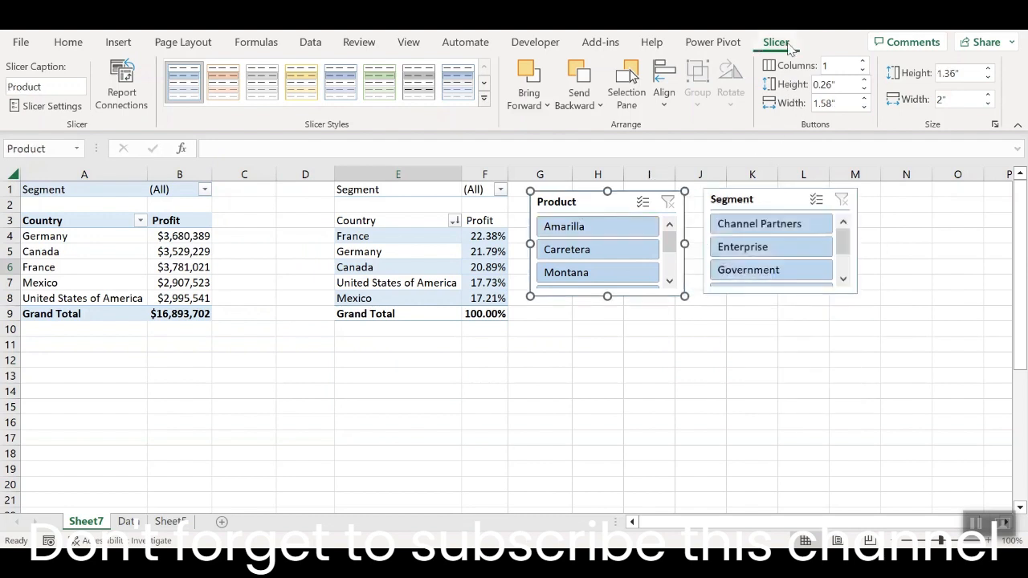
{"action": "left_click", "coordinate": [861, 62]}
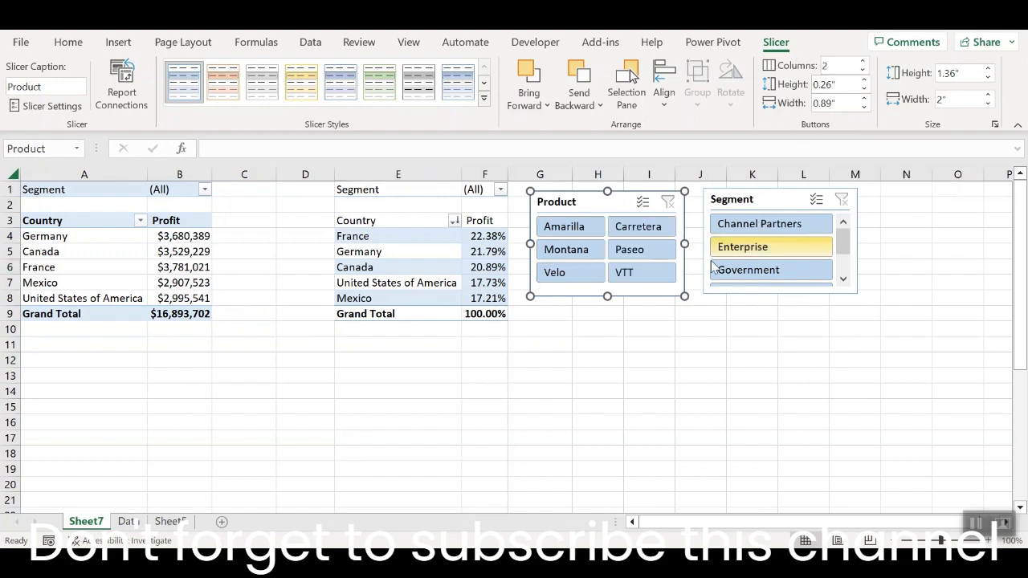
{"action": "mouse_move", "coordinate": [610, 299]}
{"action": "left_mouse_down"}
{"action": "mouse_move", "coordinate": [604, 276]}
{"action": "mouse_move", "coordinate": [607, 284]}
{"action": "left_mouse_up"}
Arrange the Segment slicer's buttons in 2 columns and reduce its height to about 1.26 inches
{"action": "left_click", "coordinate": [753, 207]}
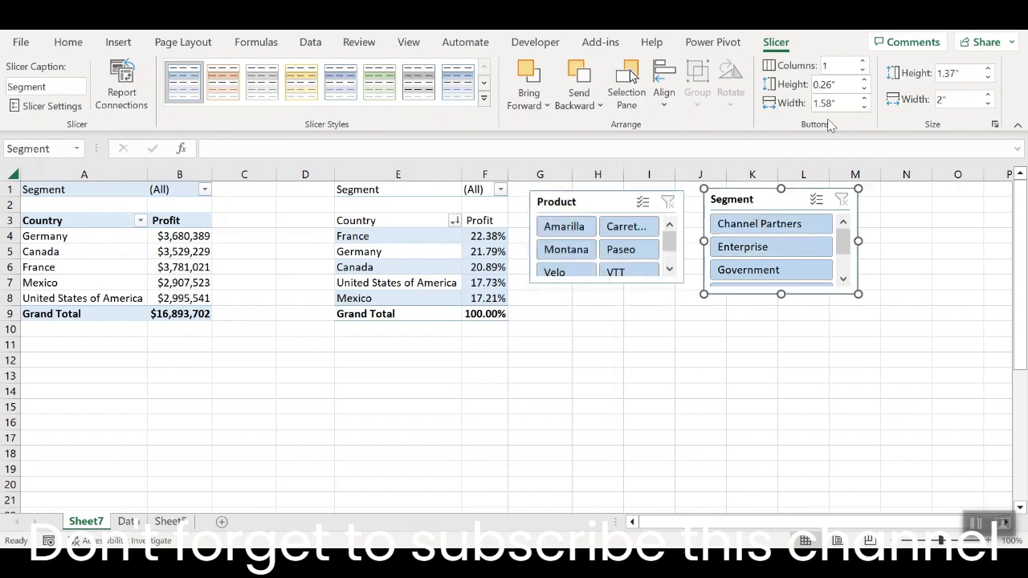
{"action": "left_click", "coordinate": [861, 63]}
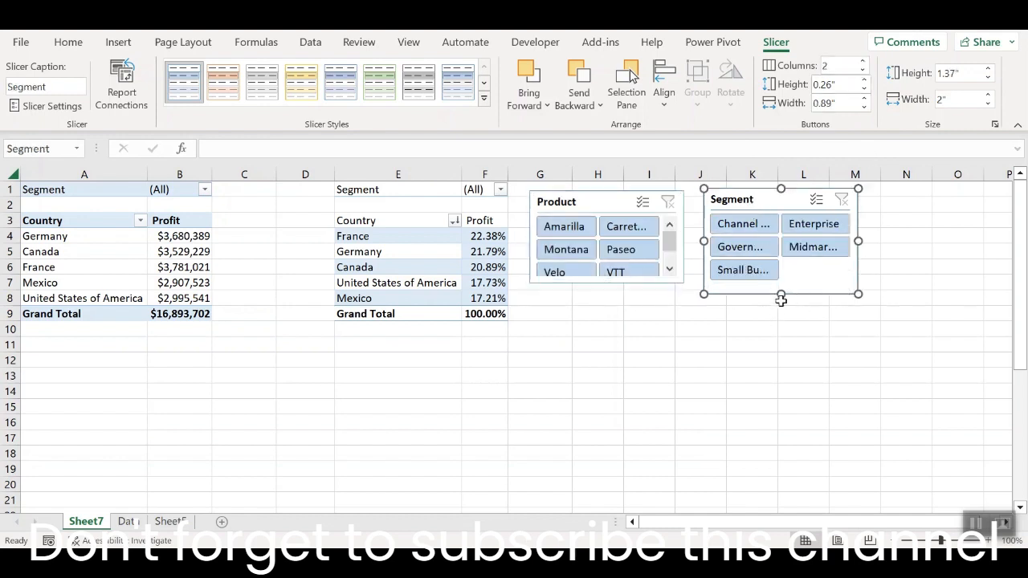
{"action": "left_click_drag", "start_coordinate": [782, 296], "coordinate": [780, 285]}
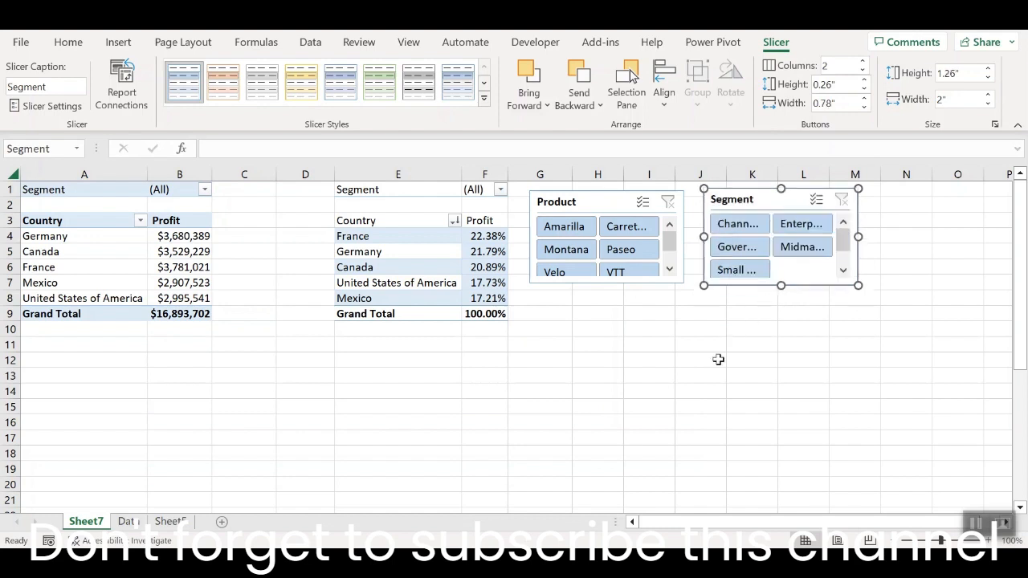
Filter the copied PivotTable to the Amarilla product with the slicer and check the country percentages
{"action": "left_click", "coordinate": [563, 229]}
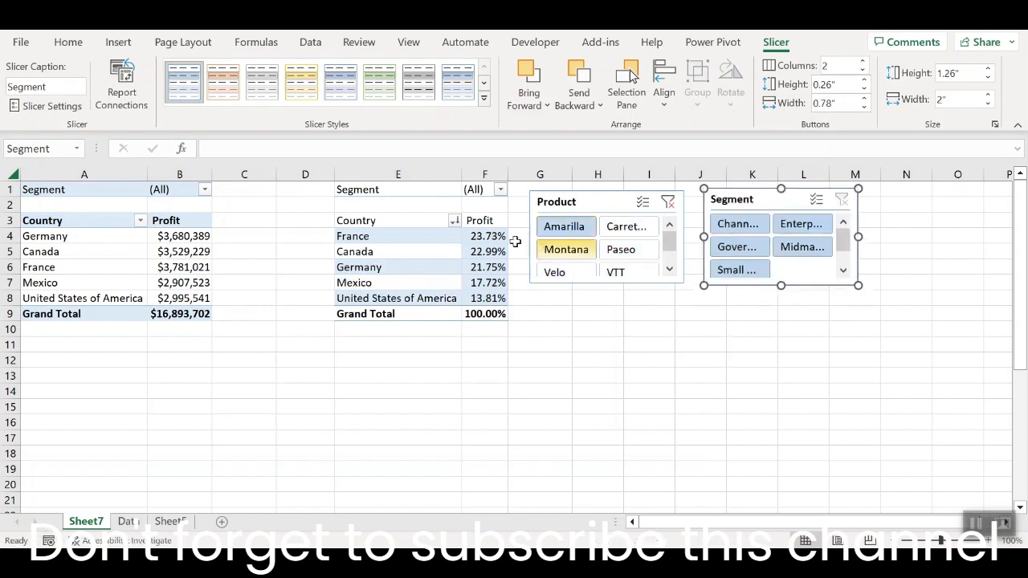
{"action": "left_click", "coordinate": [397, 241]}
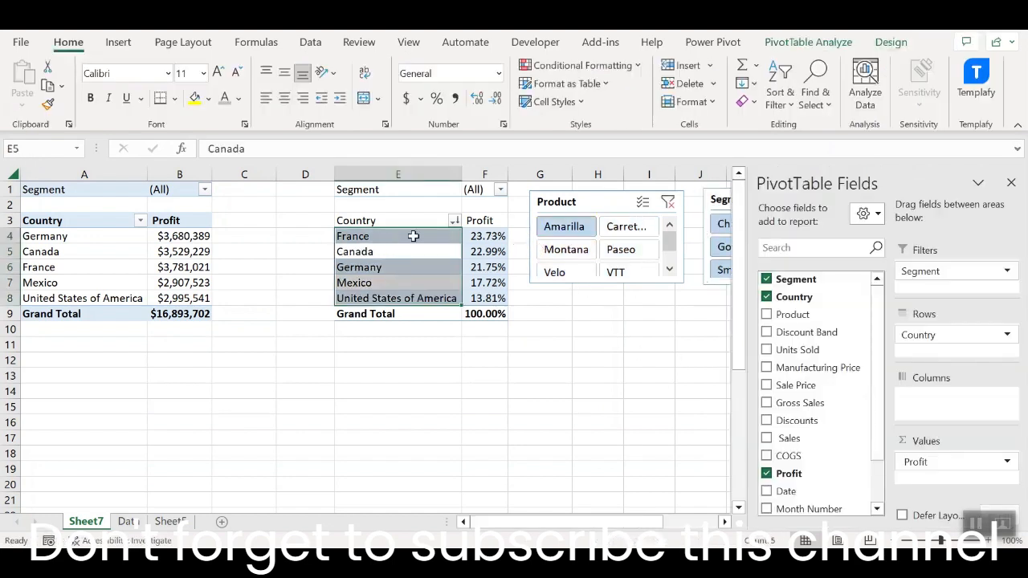
{"action": "left_click", "coordinate": [472, 235]}
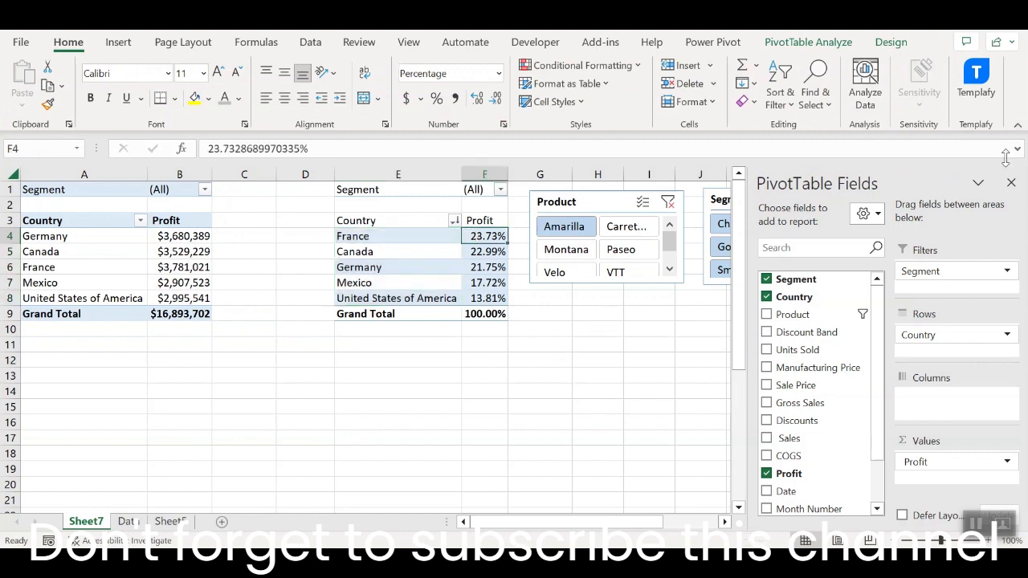
Hide the PivotTable field list and use the slicers to filter the copied PivotTable to the Government segment and Carretera product
{"action": "left_click", "coordinate": [1011, 183]}
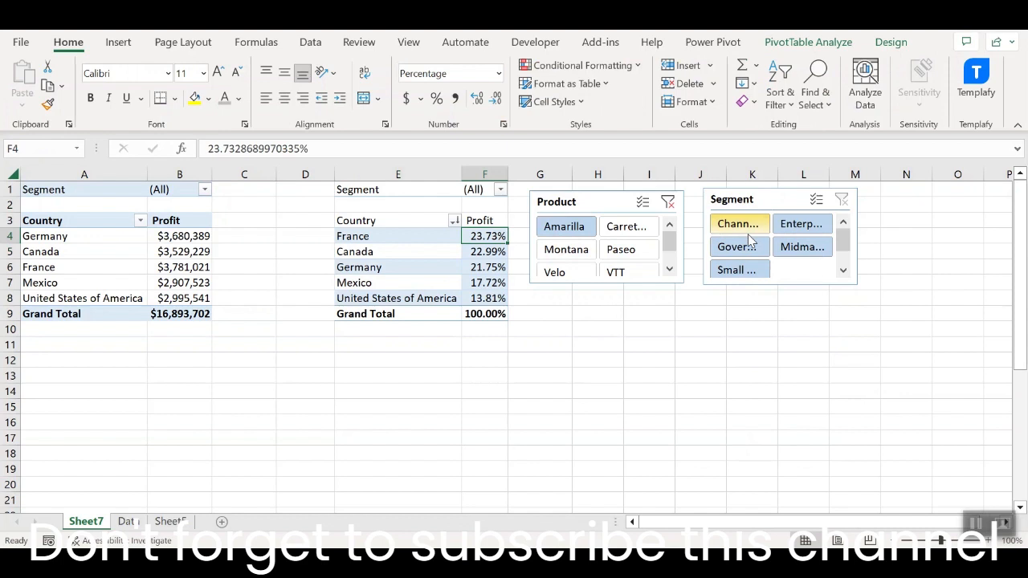
{"action": "left_click", "coordinate": [739, 246]}
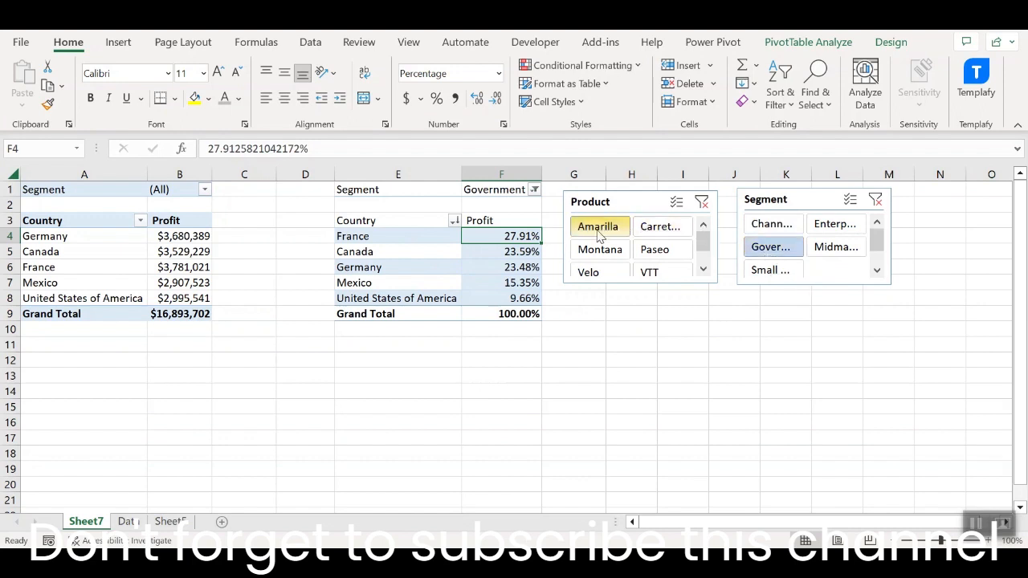
{"action": "left_click", "coordinate": [660, 226]}
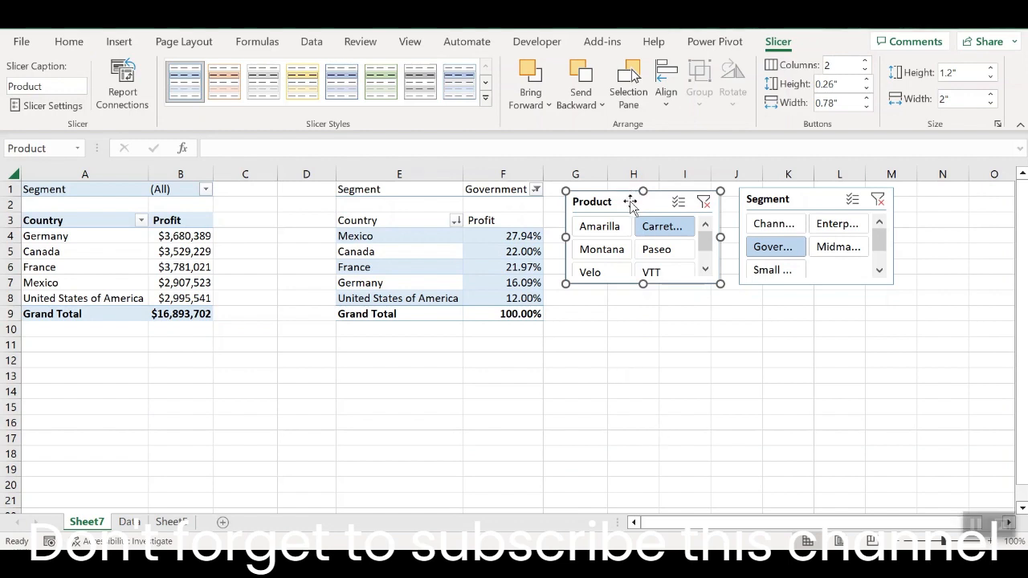
Switch the product filter through Amarilla, Montana and Paseo to compare how the original and copied PivotTables respond
{"action": "left_click", "coordinate": [471, 234]}
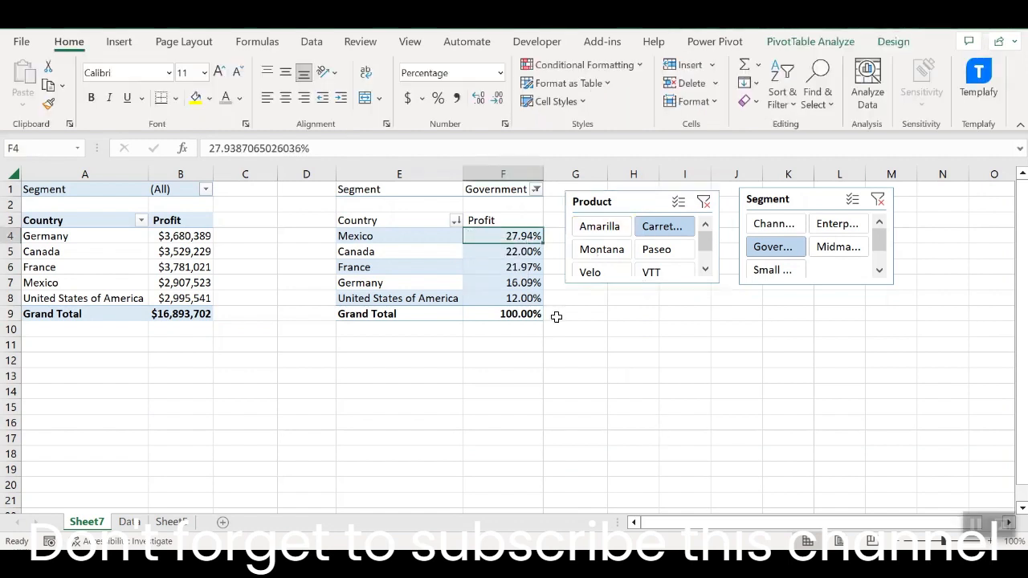
{"action": "left_click", "coordinate": [173, 251]}
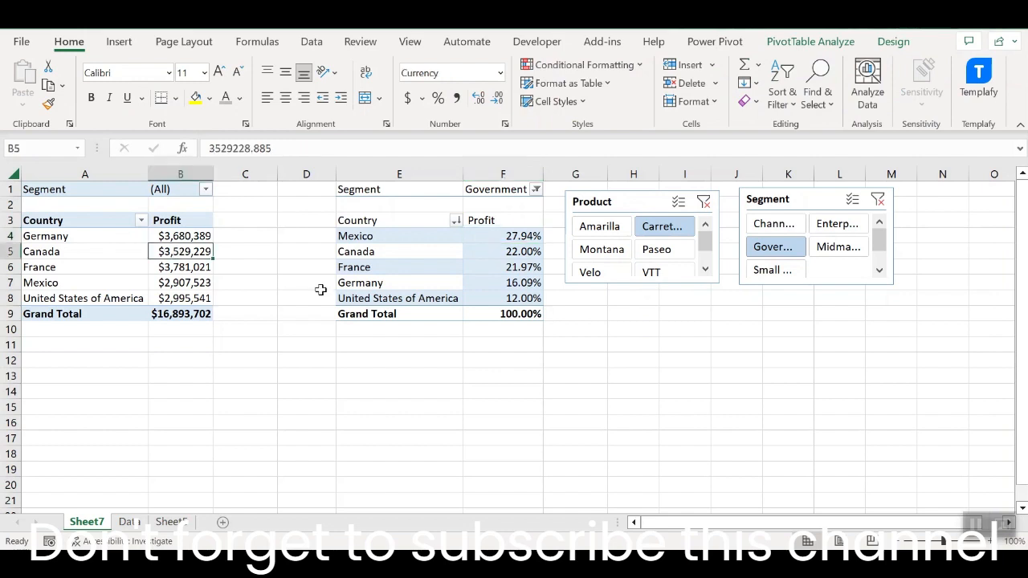
{"action": "left_click", "coordinate": [599, 229]}
{"action": "left_click", "coordinate": [591, 252]}
{"action": "left_click", "coordinate": [656, 249]}
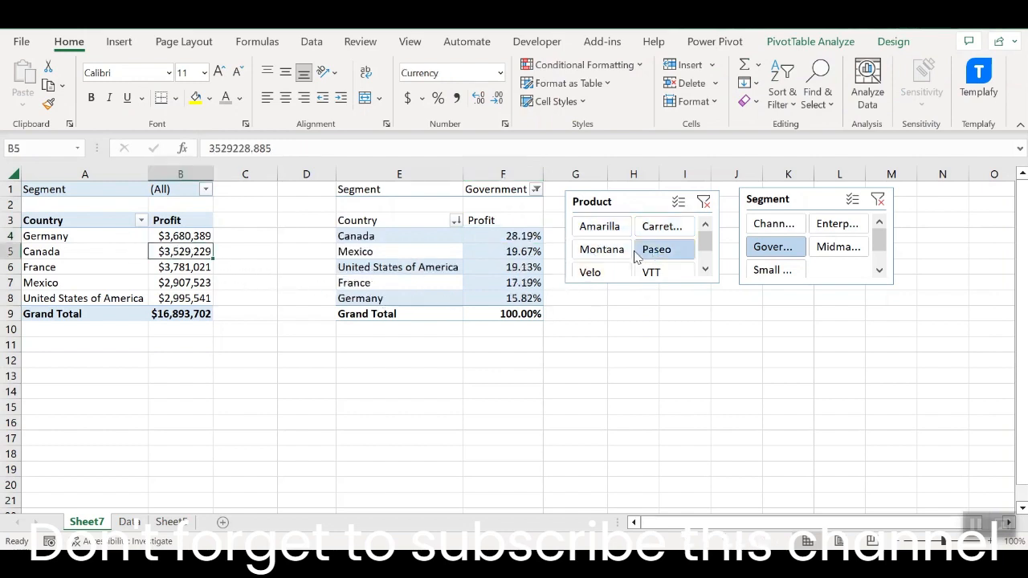
Connect the Product slicer to PivotTable9 as well, so that it filters both PivotTables on Sheet7
{"action": "right_click", "coordinate": [616, 208]}
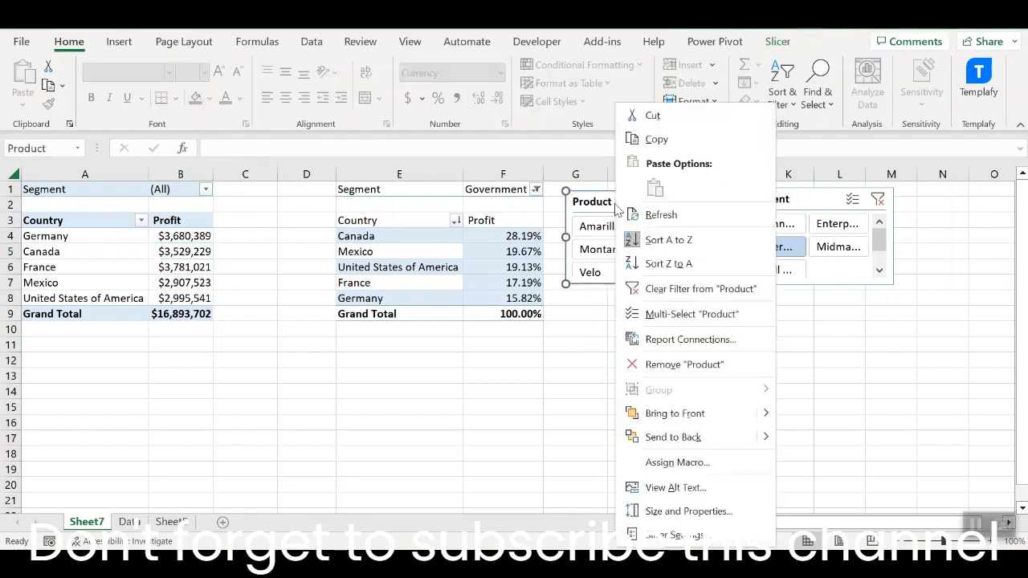
{"action": "left_click", "coordinate": [675, 342]}
{"action": "left_click", "coordinate": [540, 369]}
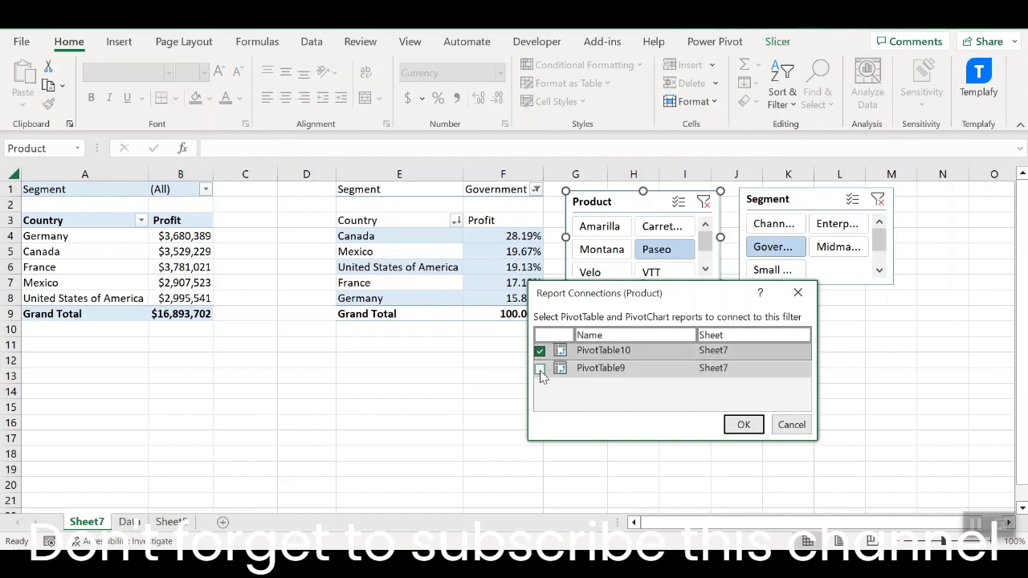
{"action": "left_click", "coordinate": [741, 426]}
Connect the Segment slicer to PivotTable9 in addition to PivotTable10
{"action": "right_click", "coordinate": [784, 201]}
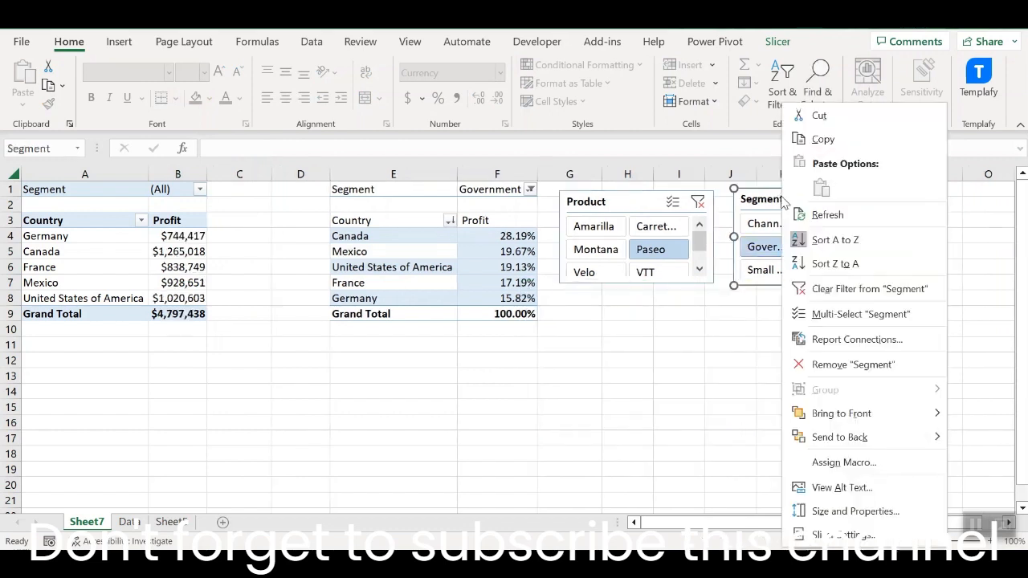
{"action": "left_click", "coordinate": [857, 339]}
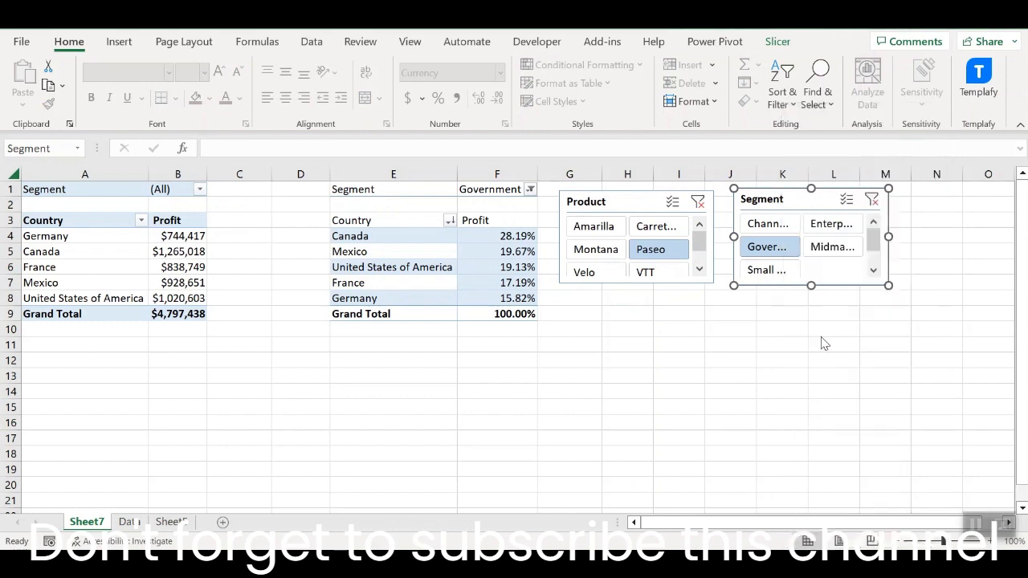
{"action": "left_click", "coordinate": [688, 363]}
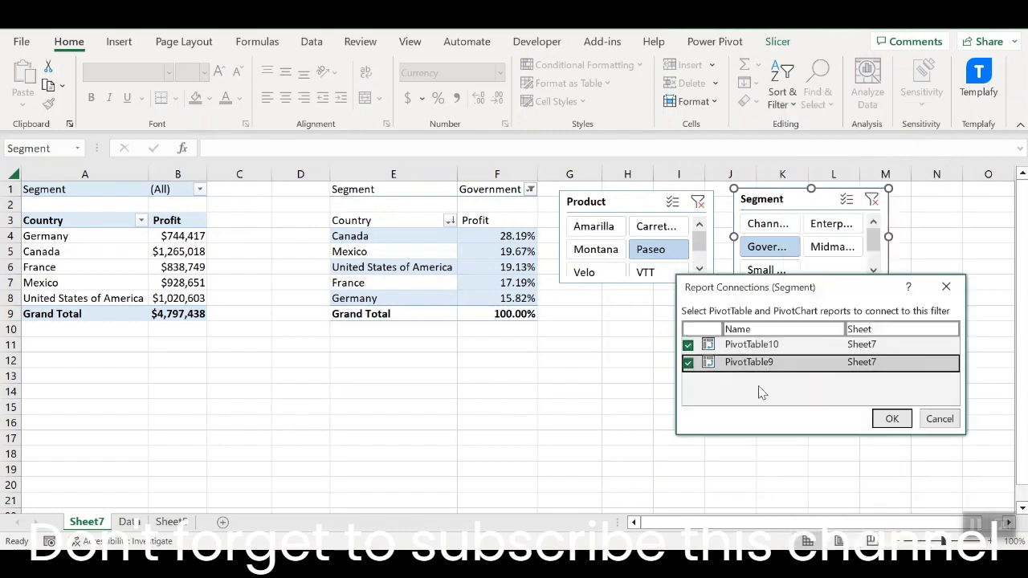
{"action": "left_click", "coordinate": [891, 419]}
Filter both PivotTables by the Amarilla product and then by Velo with the shared slicer
{"action": "left_click", "coordinate": [624, 233]}
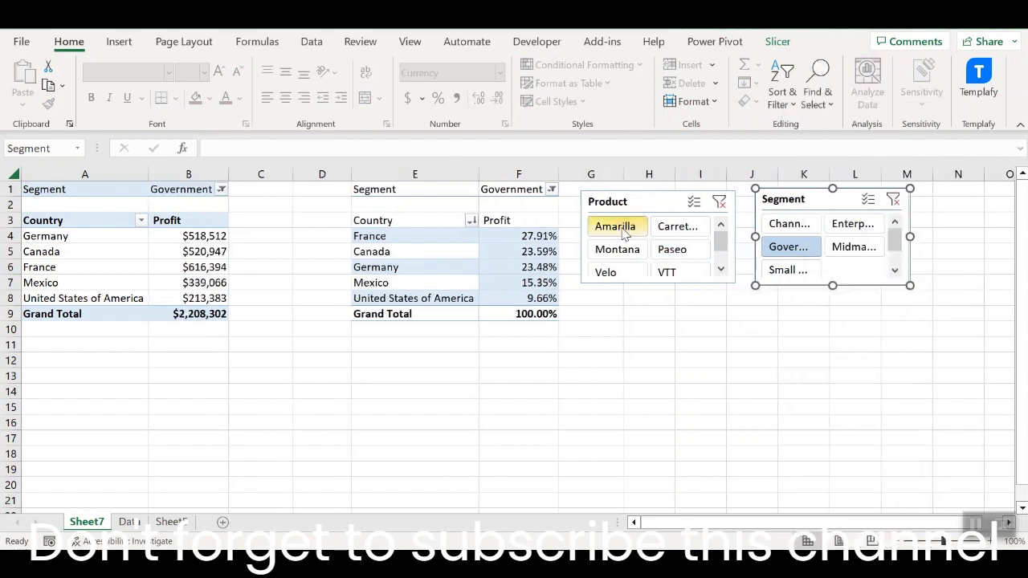
{"action": "left_click", "coordinate": [635, 272]}
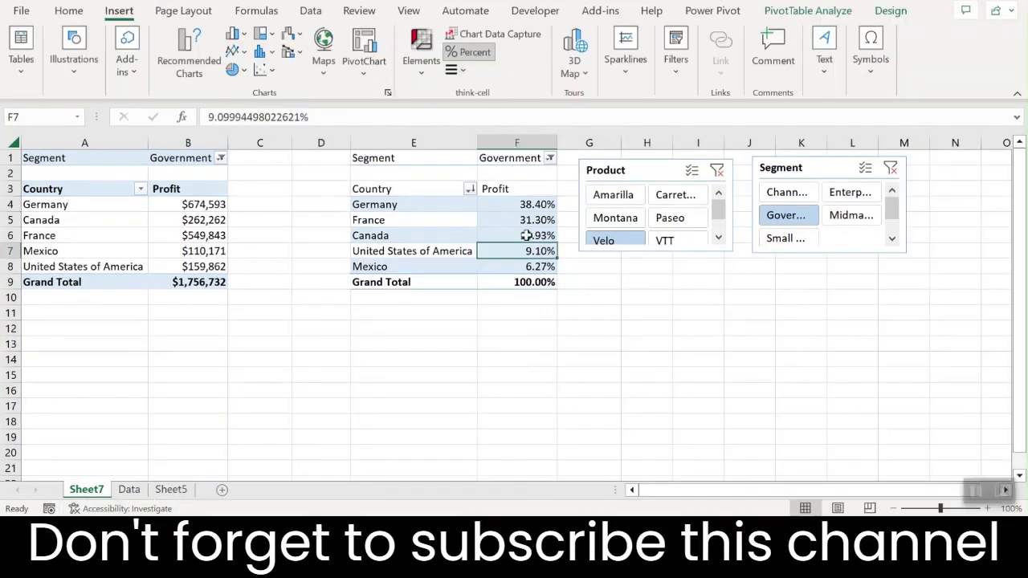
{"action": "left_click", "coordinate": [675, 77]}
{"action": "left_click", "coordinate": [714, 128]}
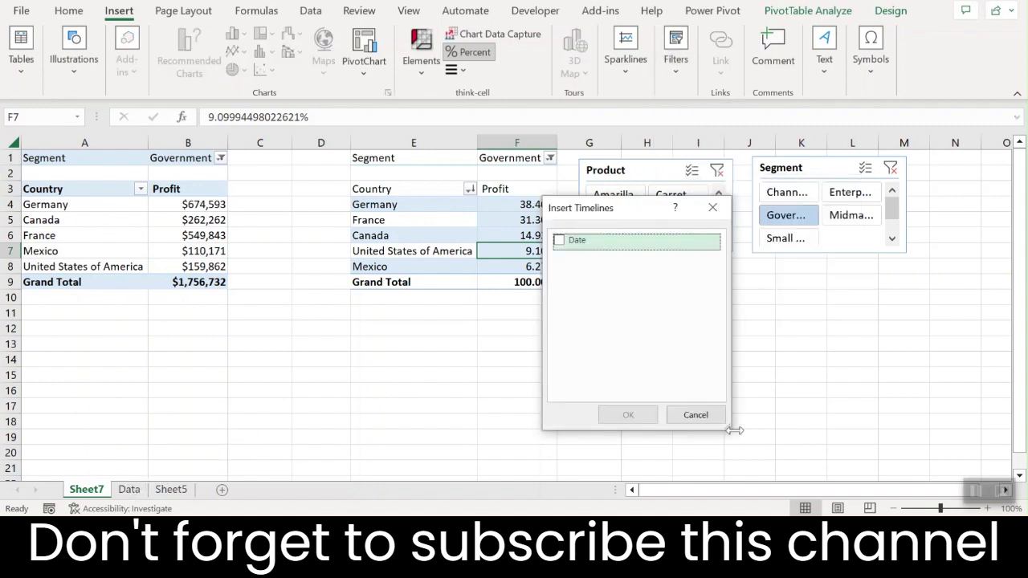
{"action": "left_click", "coordinate": [695, 415]}
Go to the Data sheet to examine the columns of the source table
{"action": "left_click", "coordinate": [129, 490]}
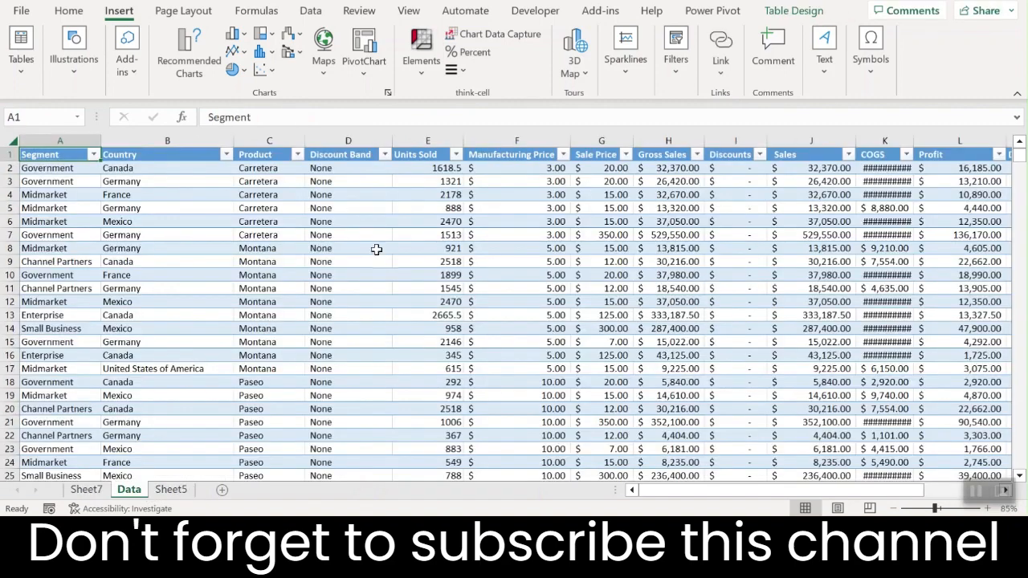